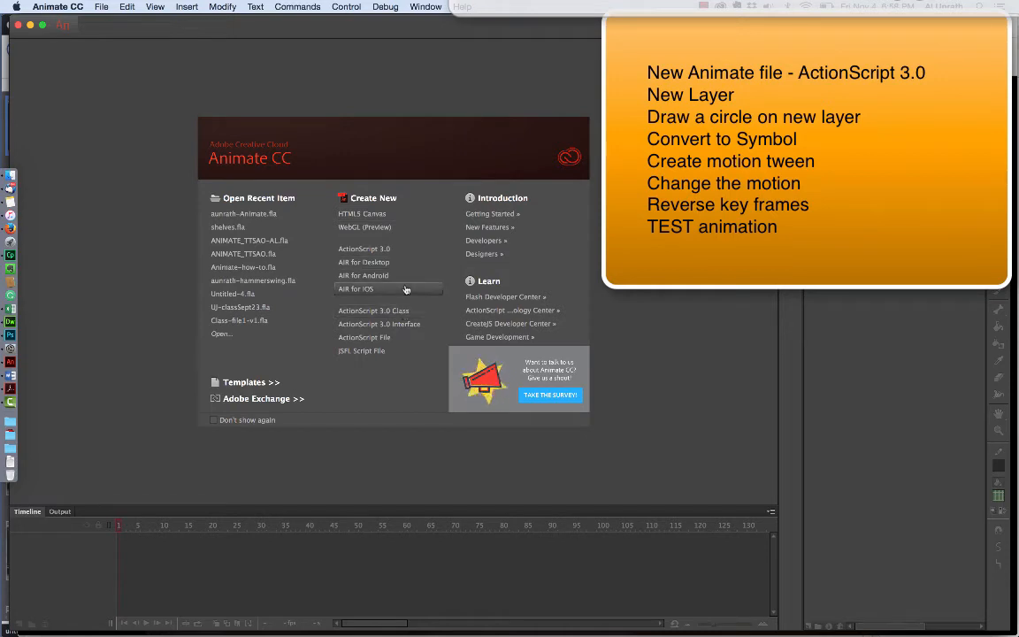
# - Create a new ActionScript 3.0 document and rename its first layer to Background
pyautogui.click(376, 251)
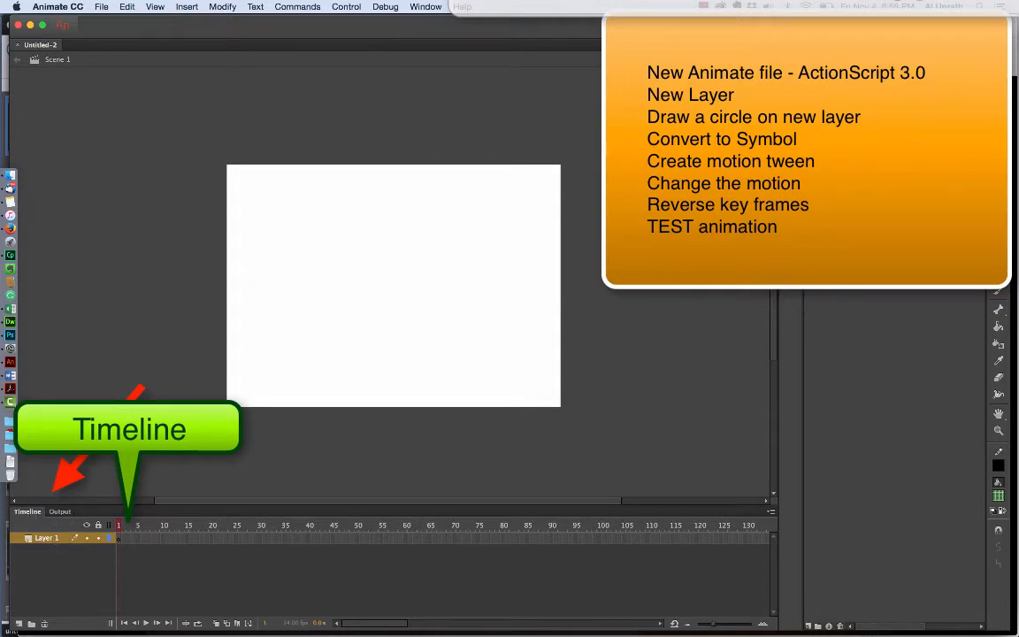
pyautogui.doubleClick(50, 541)
pyautogui.write('Back')
pyautogui.write('groun')
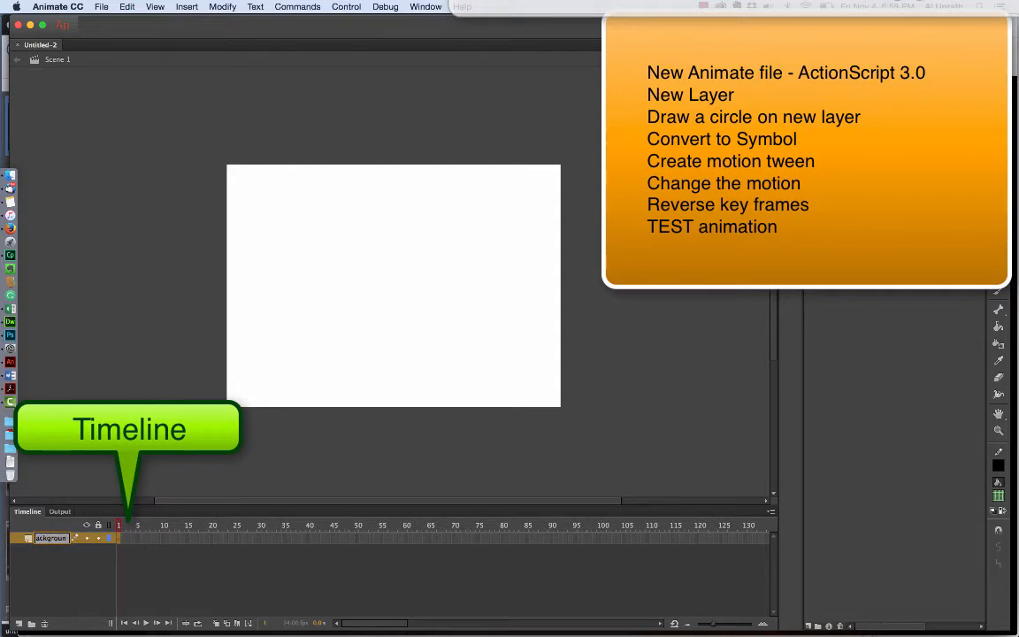
pyautogui.write('dd')
pyautogui.press('Return')
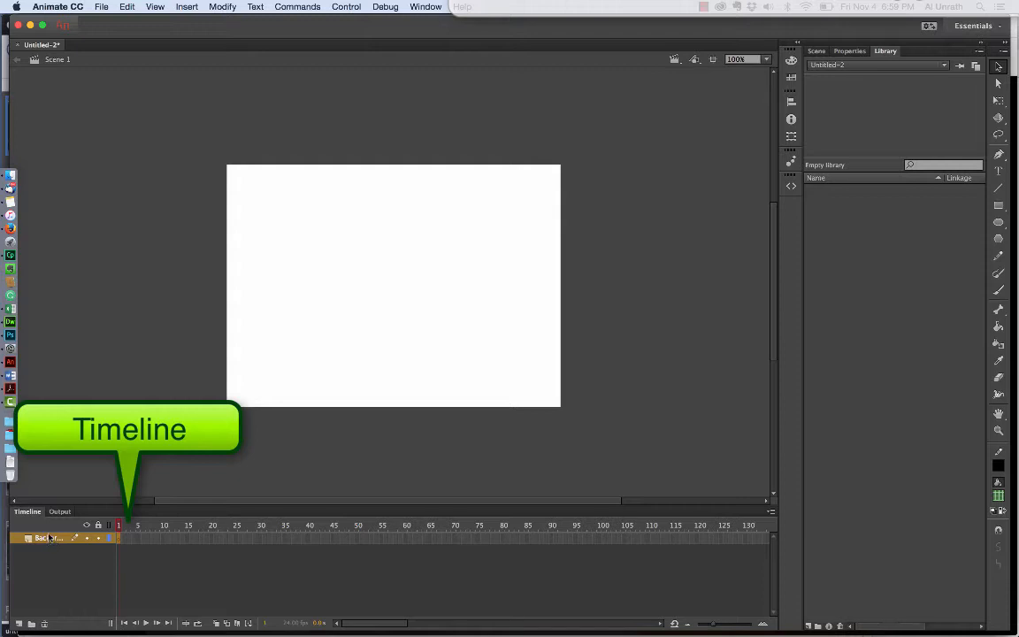
# - Add a new layer above the Background layer and name it ball
pyautogui.click(18, 624)
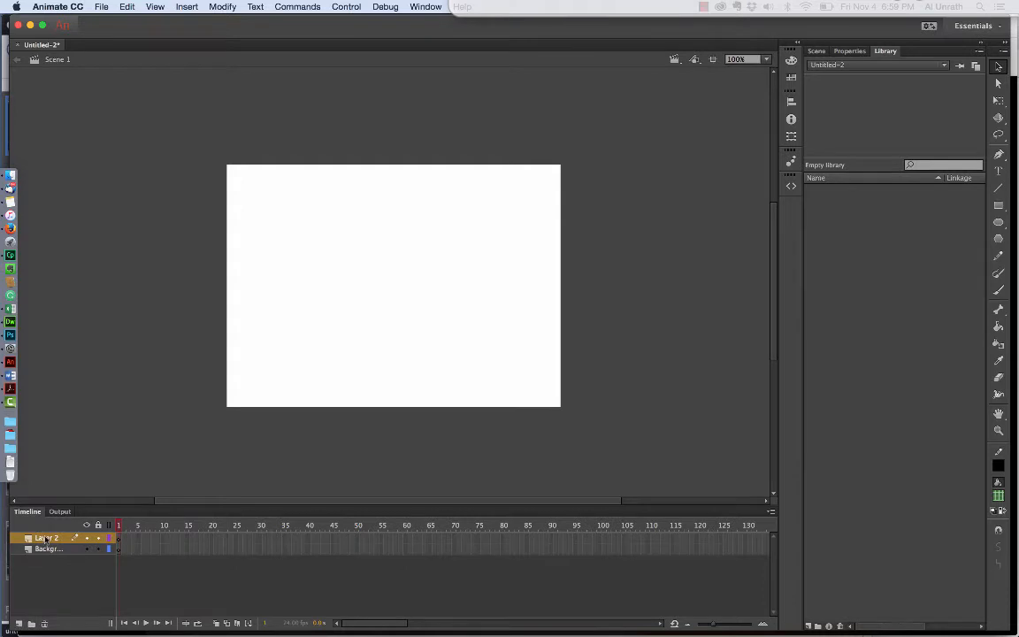
pyautogui.doubleClick(46, 538)
pyautogui.write('ball')
pyautogui.press('Return')
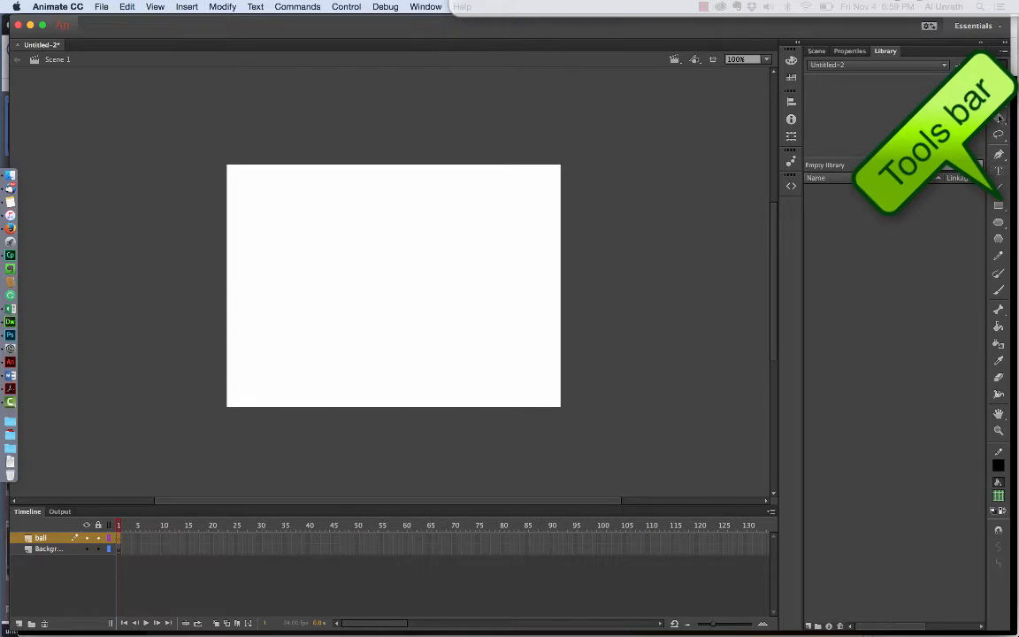
# - Draw a circle about 76 px across near the stage's centre on the ball layer and change its fill to orange
pyautogui.click(1003, 228)
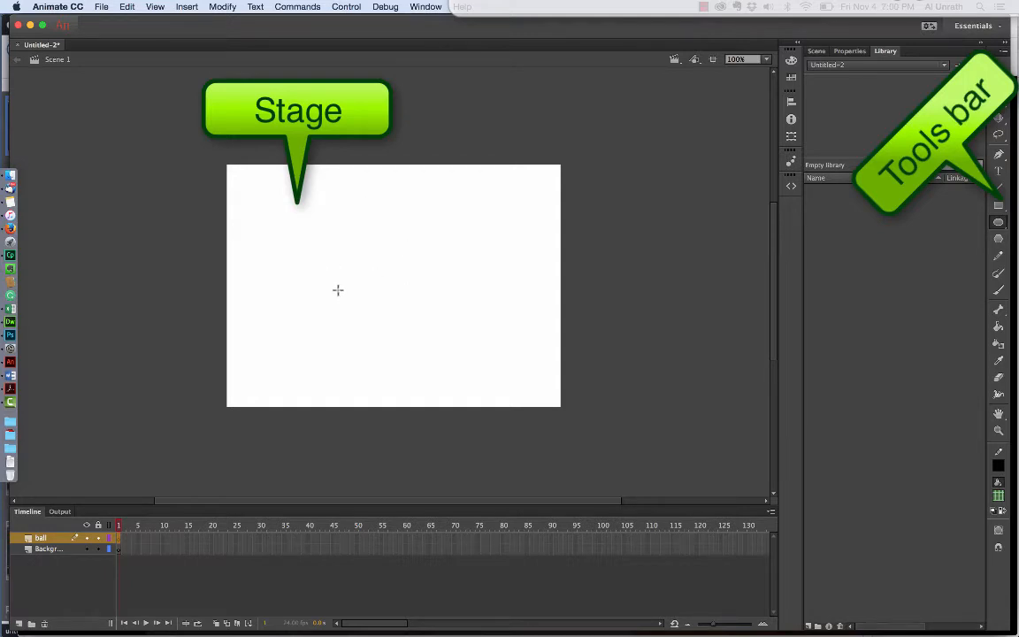
pyautogui.moveTo(337, 289); pyautogui.dragTo(383, 336)
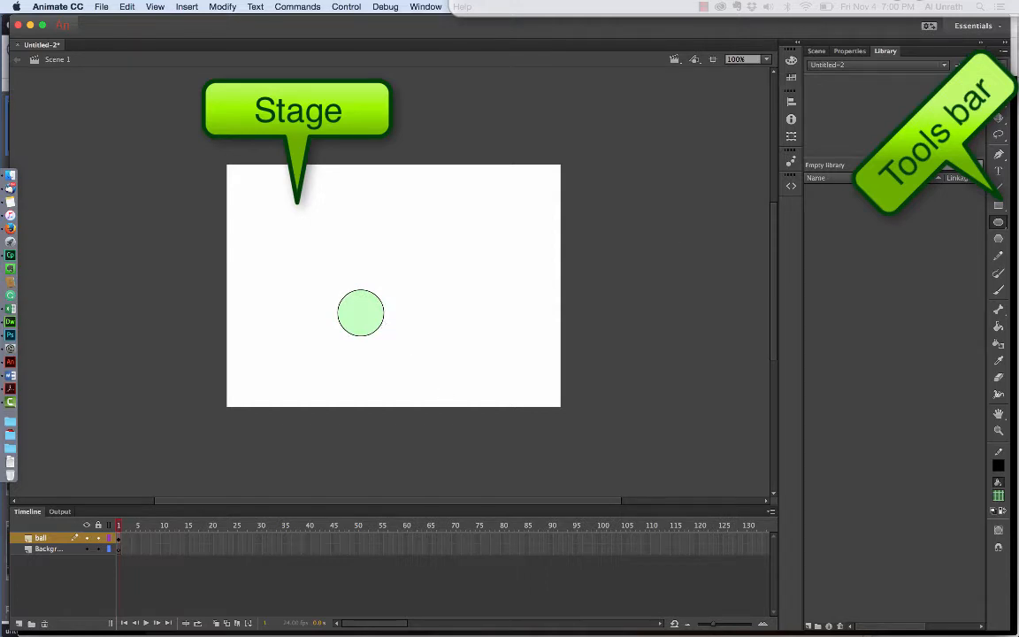
pyautogui.click(999, 66)
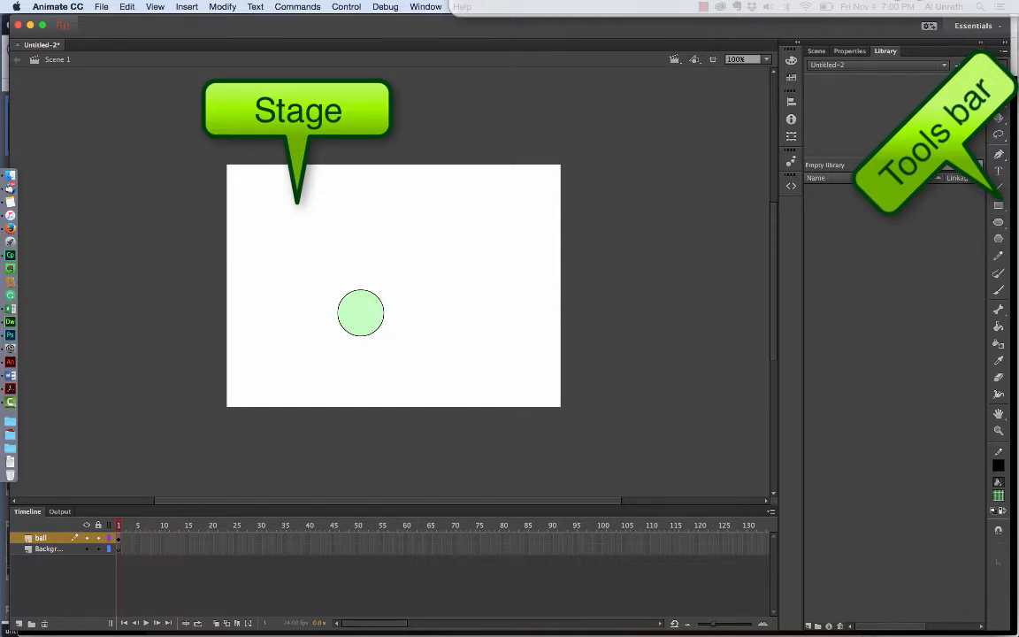
pyautogui.click(356, 326)
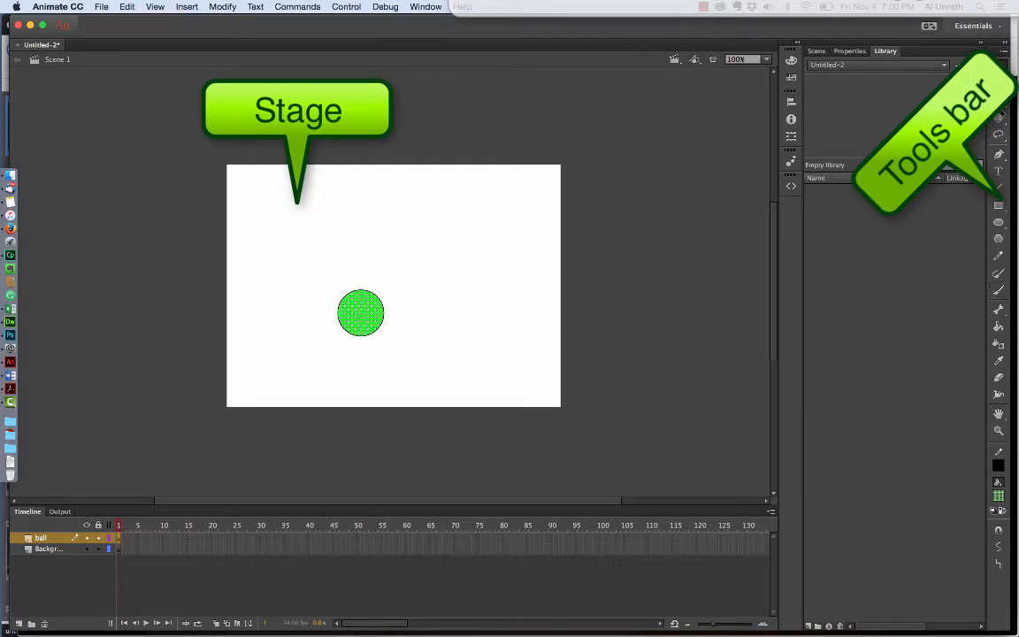
pyautogui.click(999, 497)
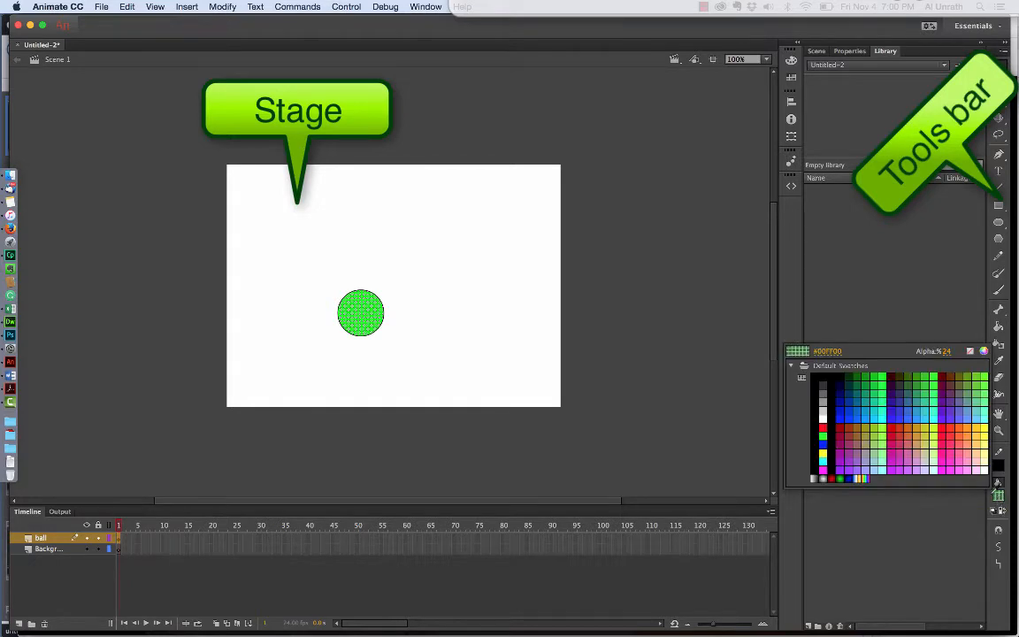
pyautogui.click(979, 424)
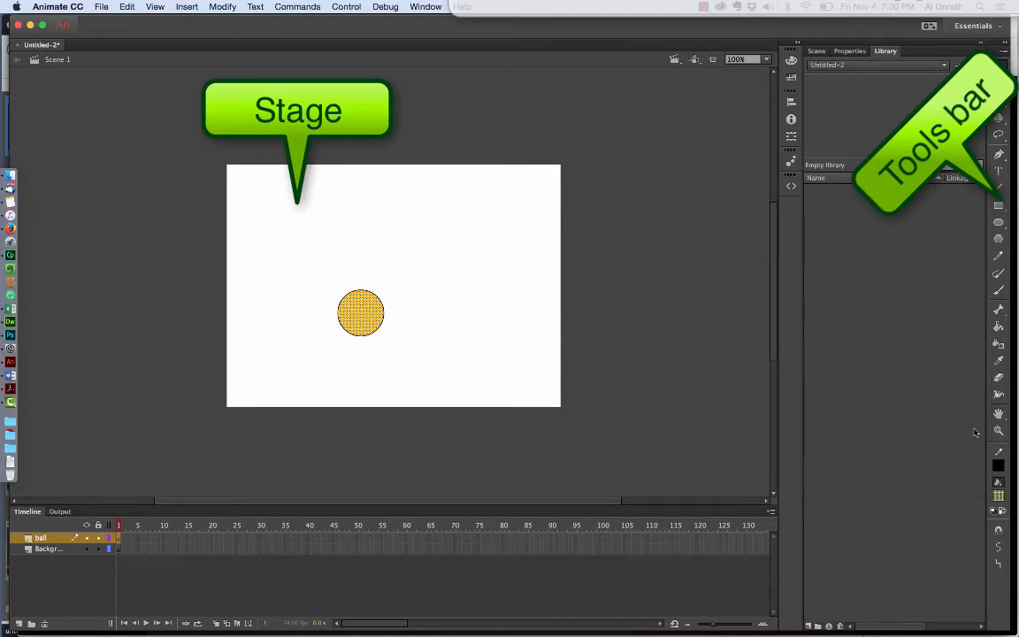
pyautogui.click(552, 361)
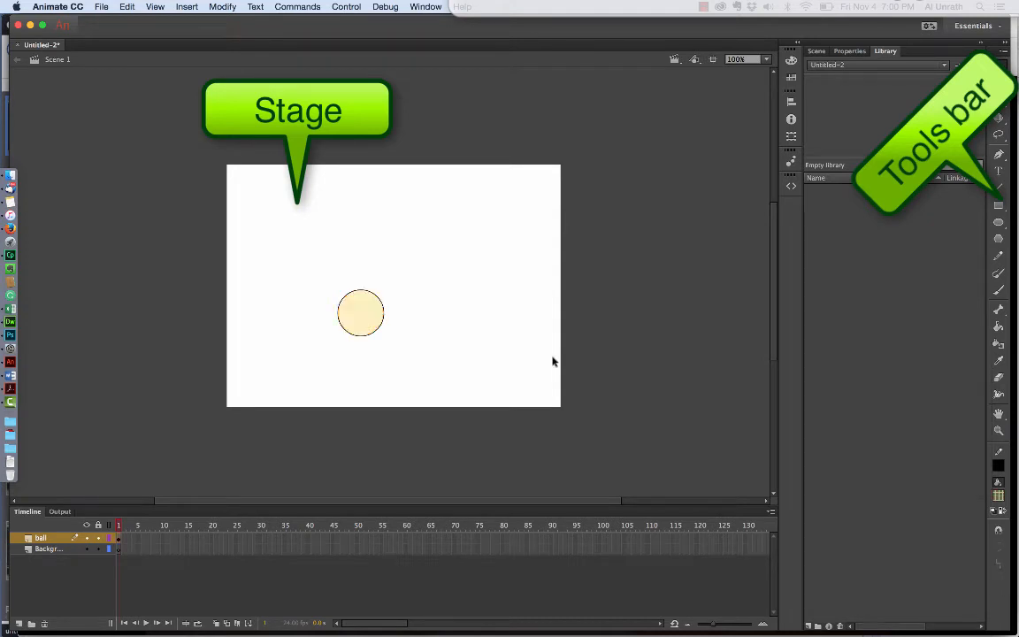
# - Insert a frame at frame 30 of the ball layer so the circle lasts 30 frames, and check the span
pyautogui.click(120, 538)
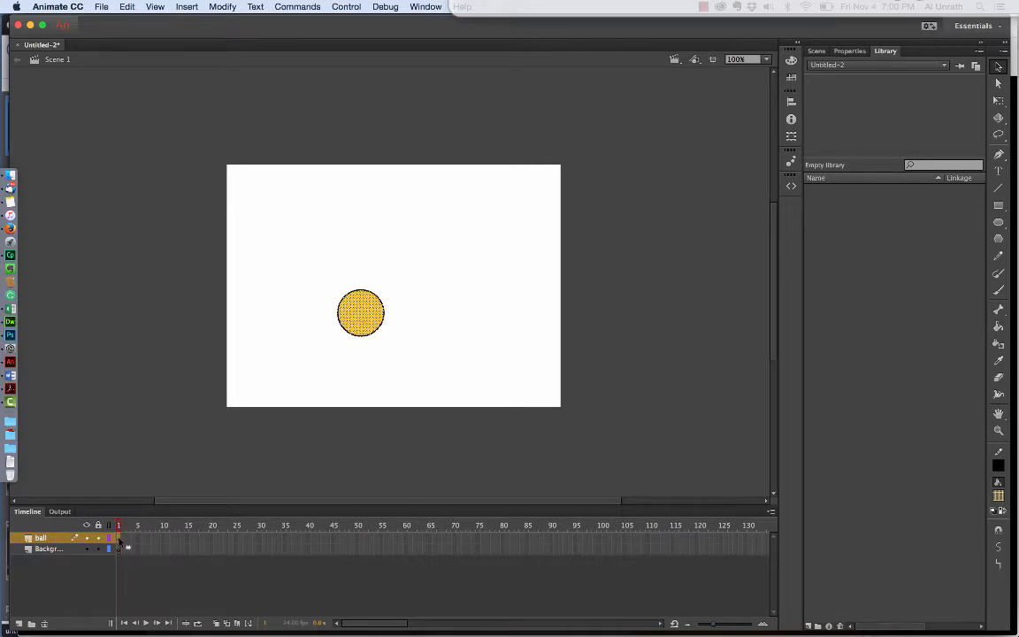
pyautogui.click(260, 539)
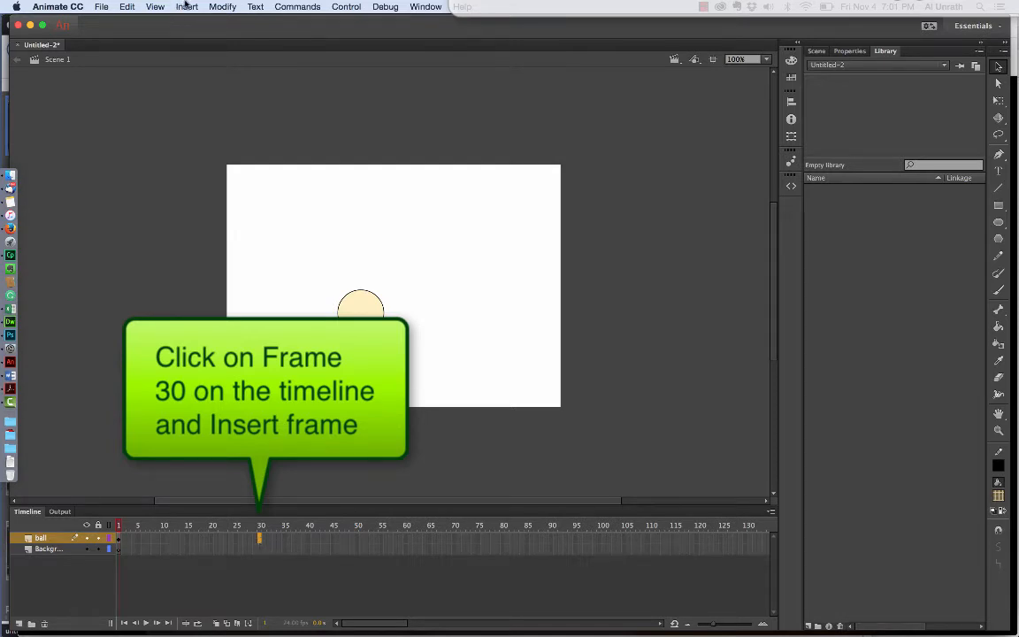
pyautogui.rightClick(259, 540)
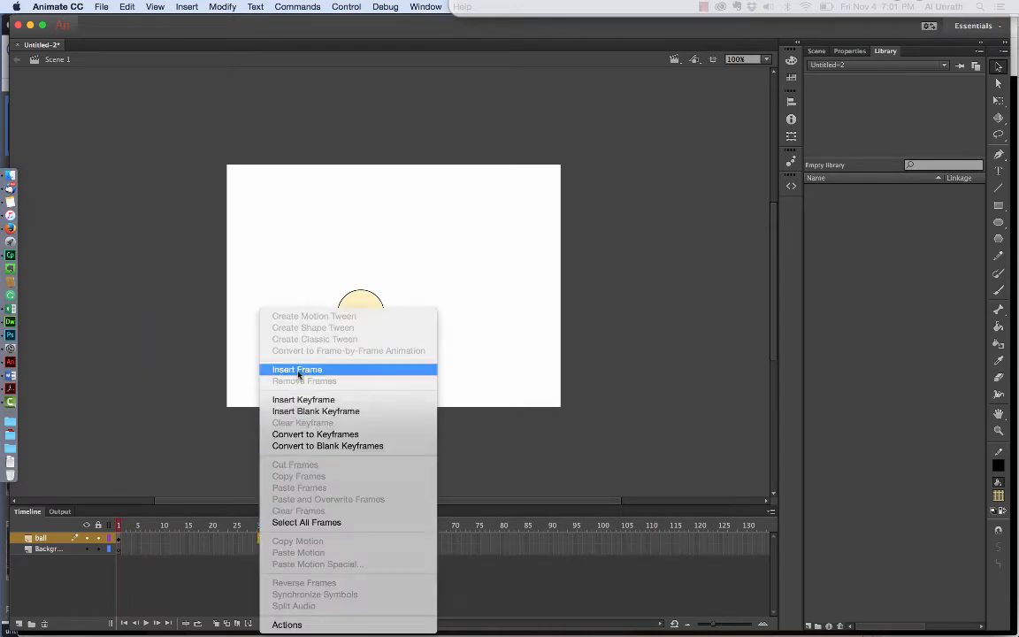
pyautogui.click(299, 370)
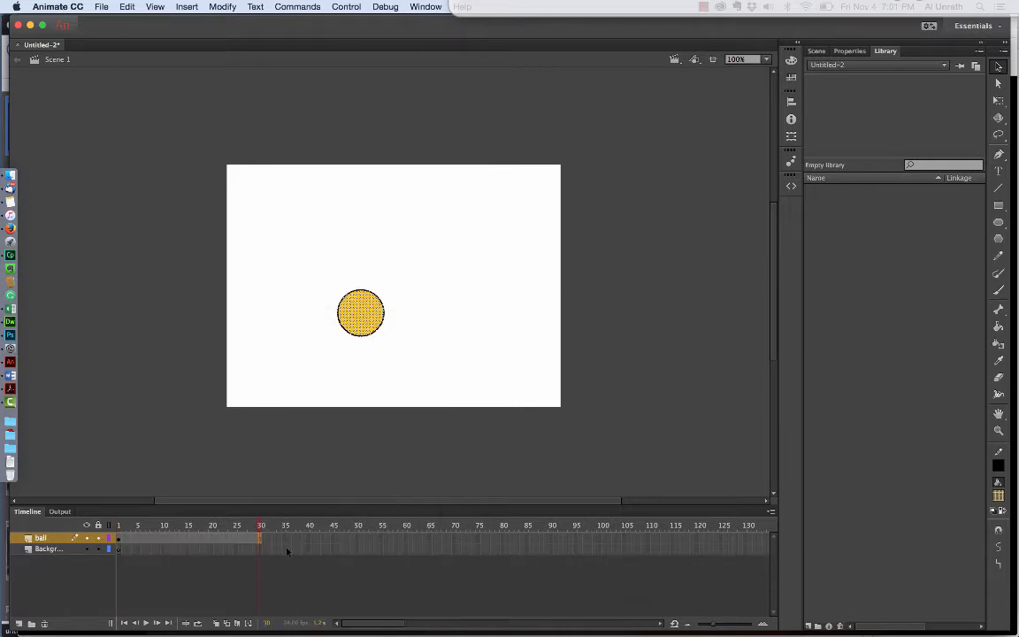
pyautogui.moveTo(260, 528)
pyautogui.mouseDown()
pyautogui.moveTo(119, 532)
pyautogui.moveTo(262, 538)
pyautogui.mouseUp()
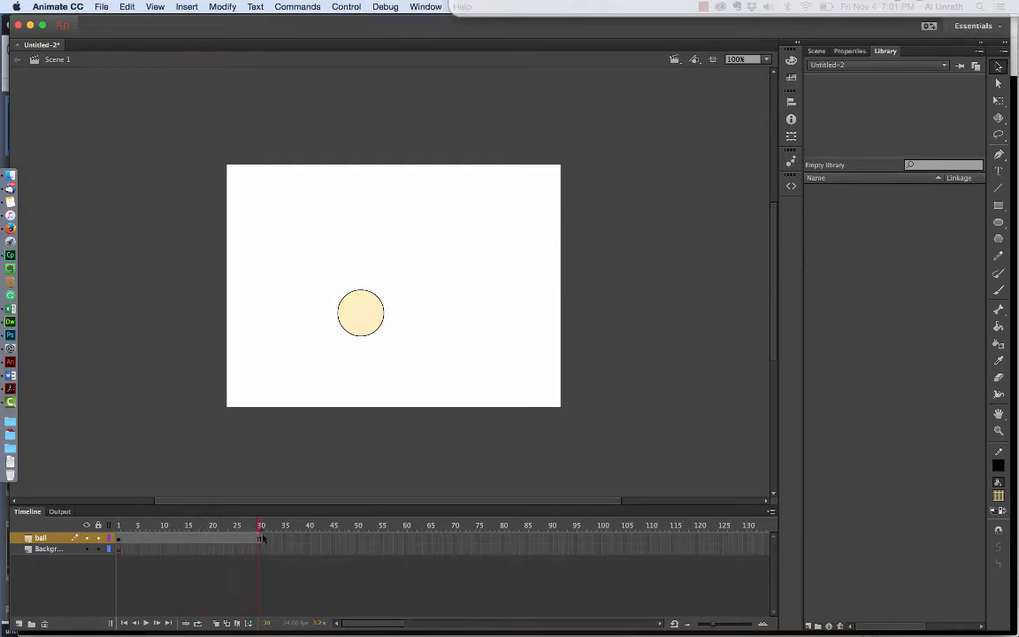
pyautogui.click(259, 538)
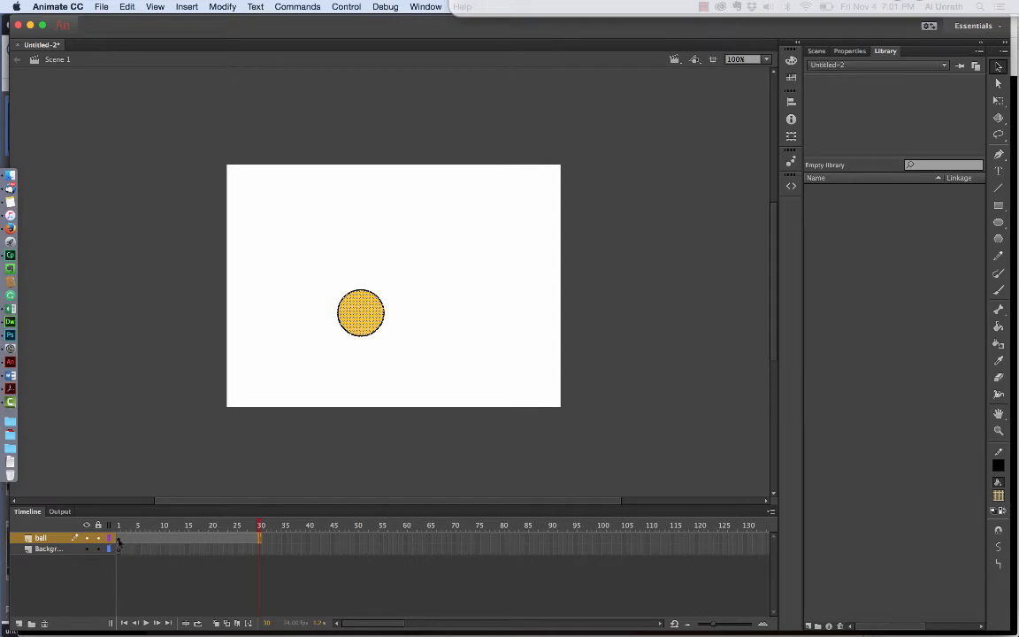
# - Create a motion tween across the ball layer's frames 1 to 30, agreeing to convert the circle to a symbol
pyautogui.moveTo(207, 541); pyautogui.dragTo(239, 541)
pyautogui.click(259, 542)
pyautogui.click(70, 540)
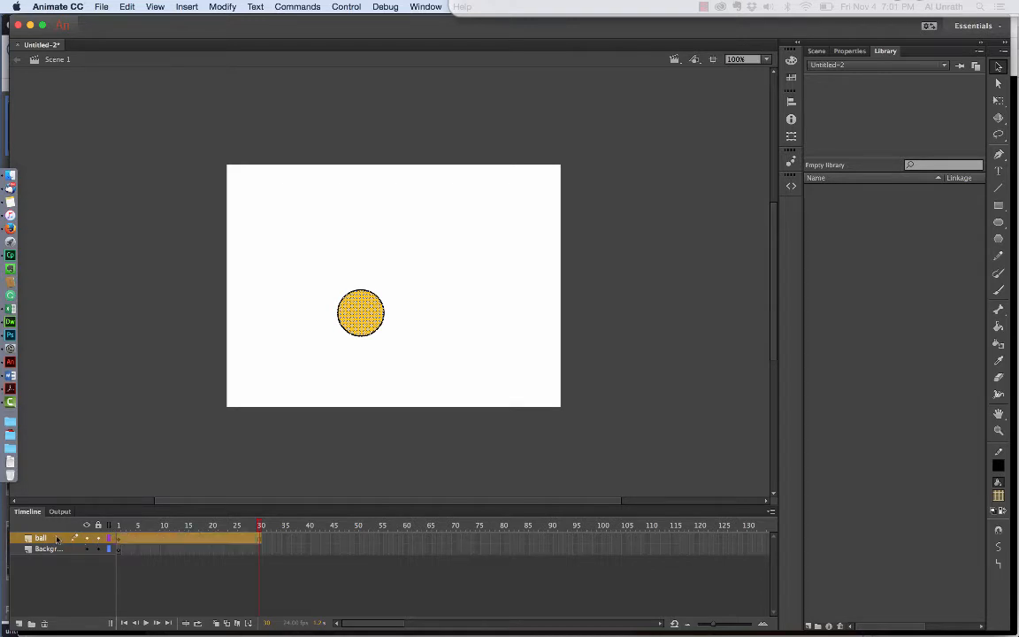
pyautogui.rightClick(135, 540)
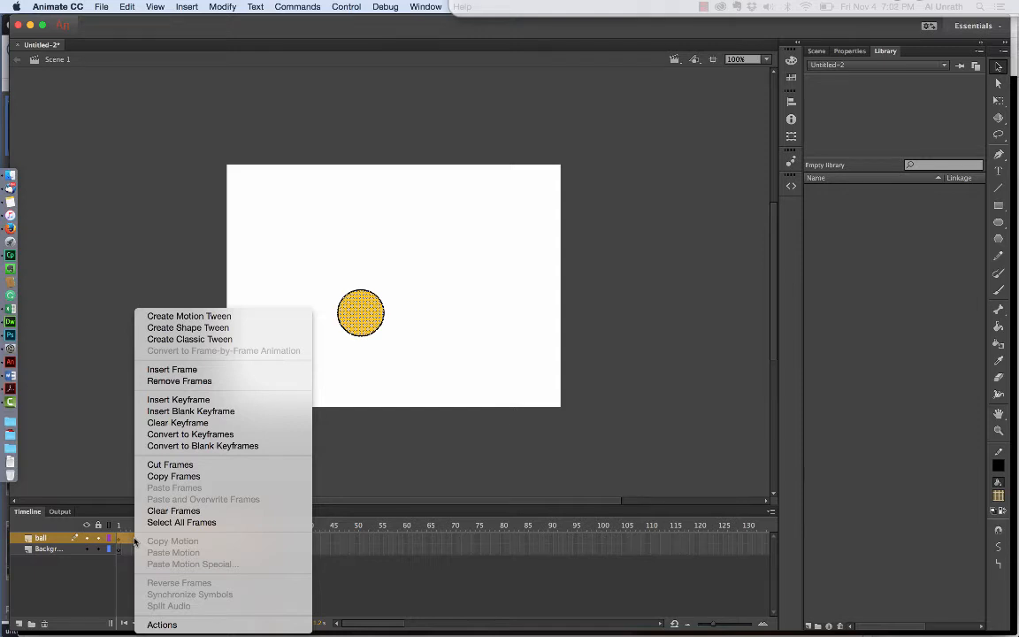
pyautogui.click(179, 317)
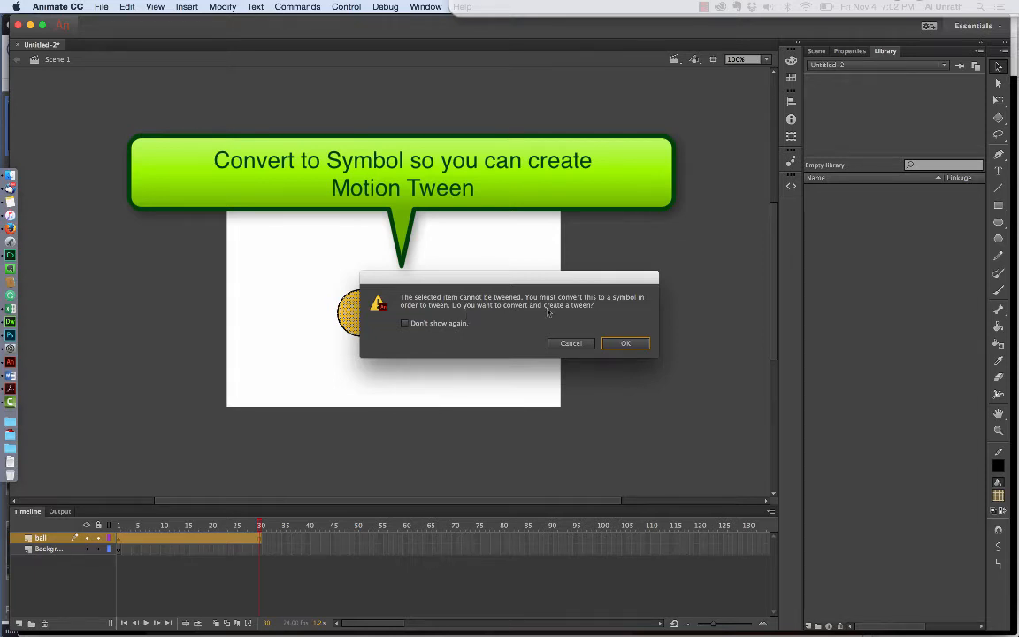
pyautogui.click(625, 344)
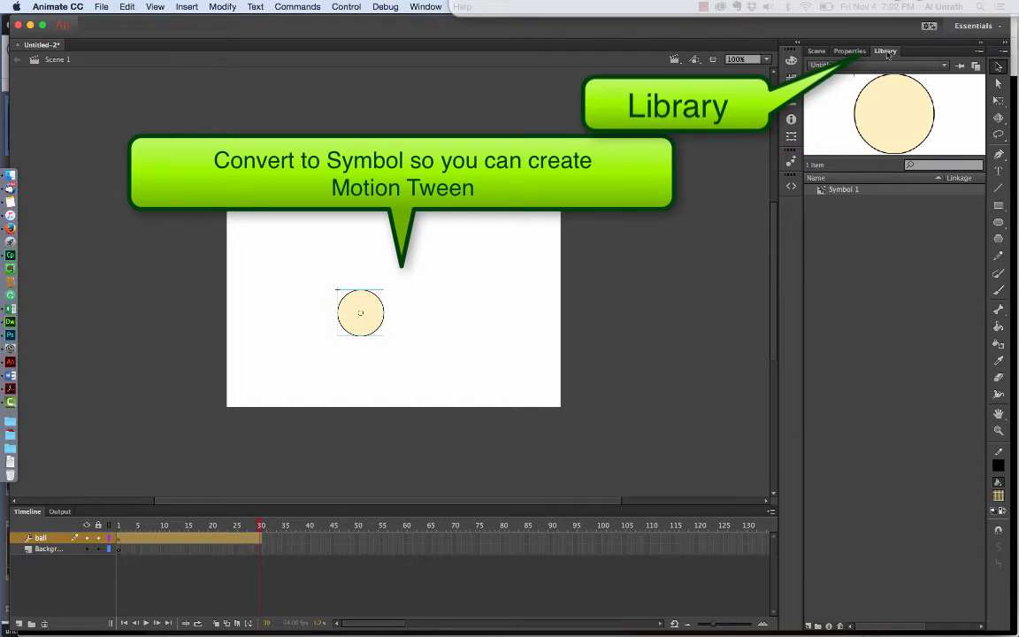
# - At frame 30, move the ball toward the stage's upper-right corner to create a diagonal motion path
pyautogui.click(849, 50)
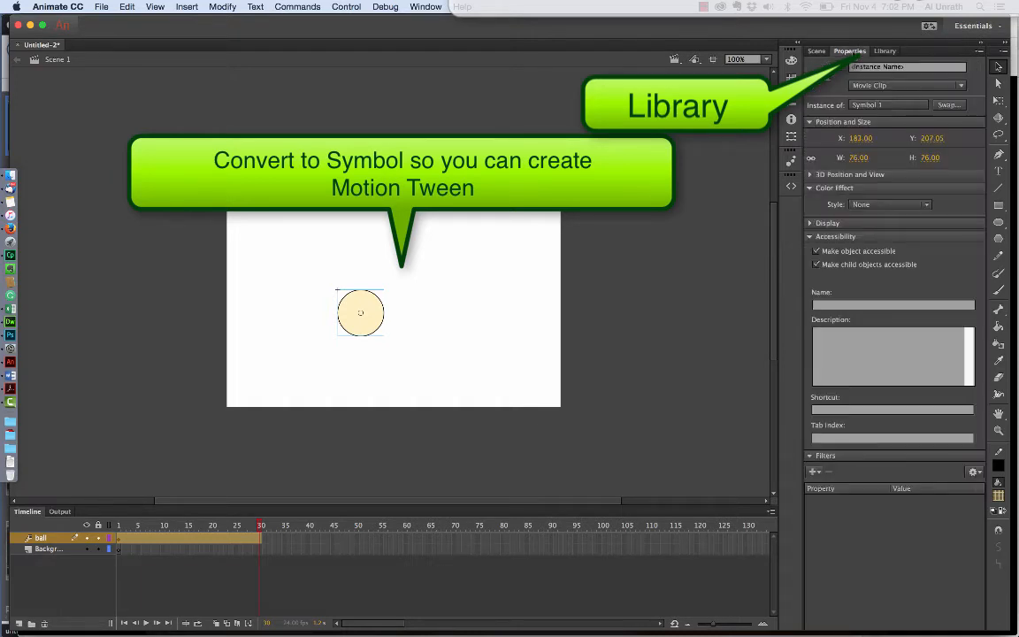
pyautogui.click(884, 50)
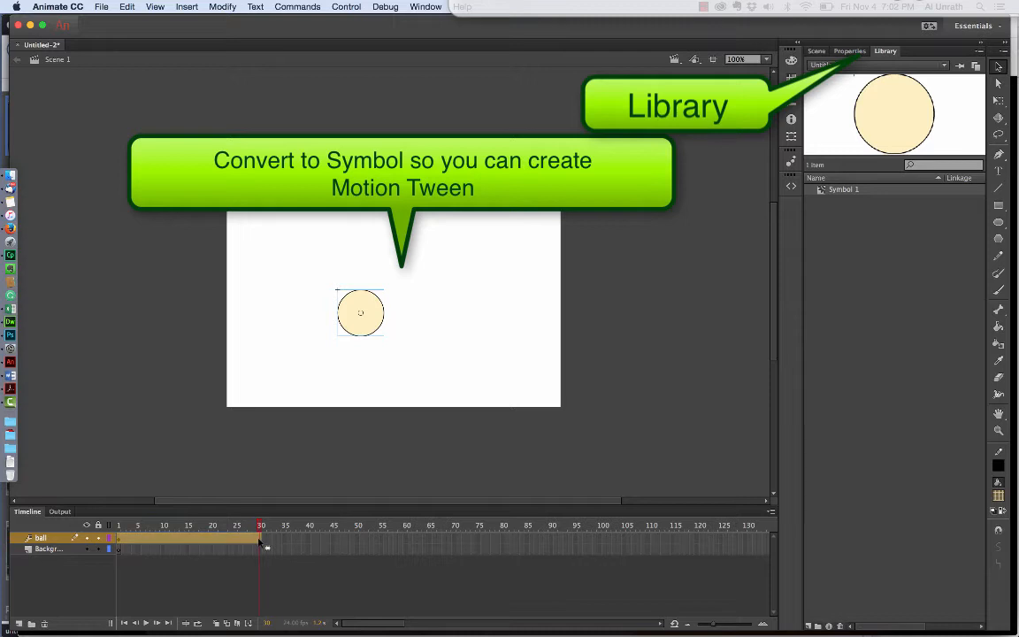
pyautogui.click(120, 538)
pyautogui.click(261, 540)
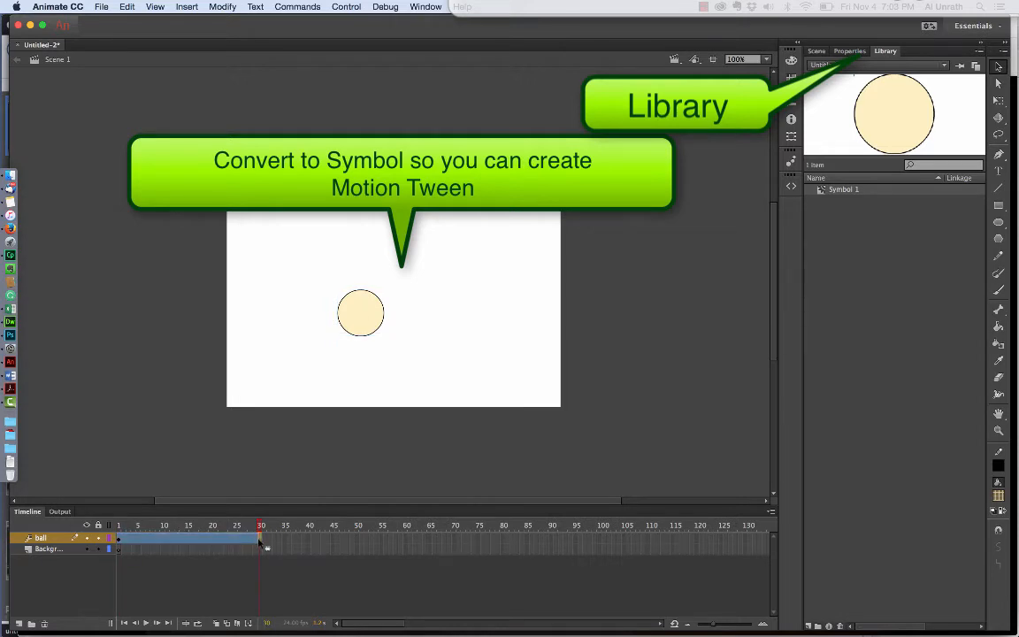
pyautogui.click(259, 542)
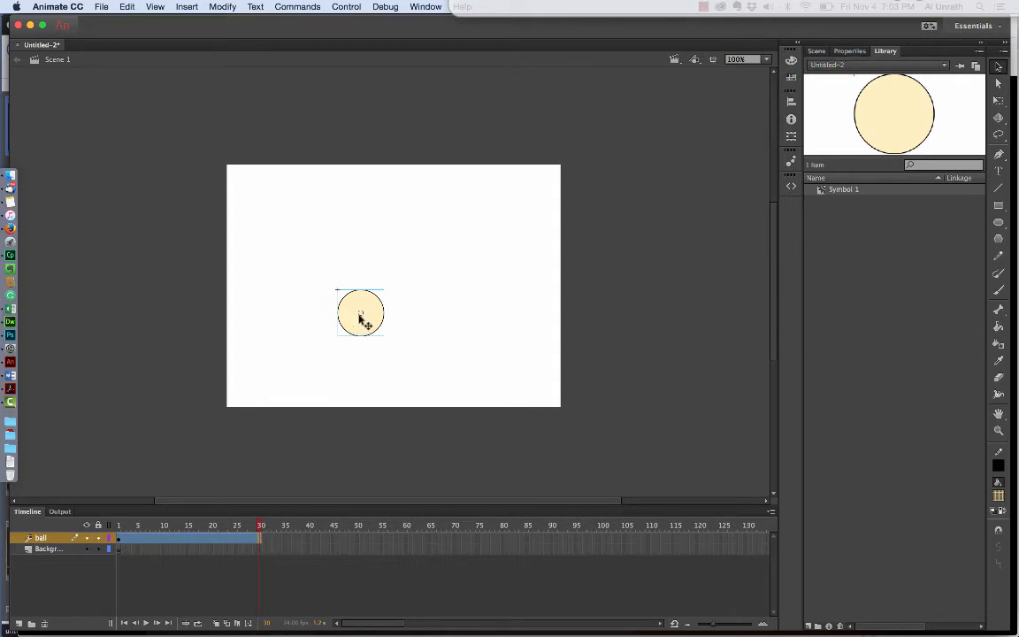
pyautogui.moveTo(359, 312); pyautogui.dragTo(482, 211)
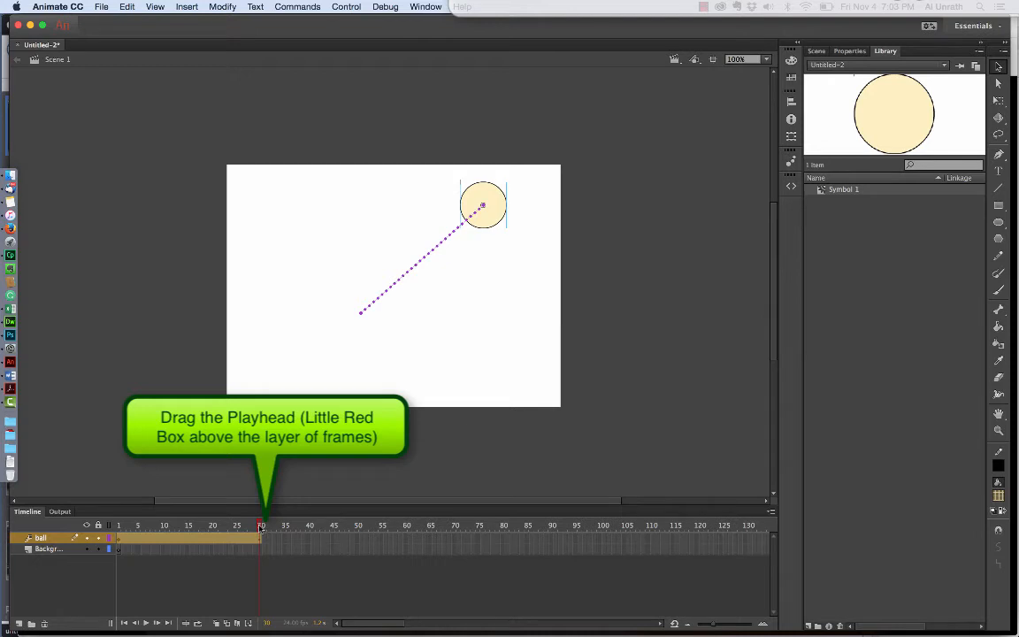
pyautogui.moveTo(261, 528)
pyautogui.mouseDown()
pyautogui.moveTo(226, 531)
pyautogui.moveTo(250, 531)
pyautogui.moveTo(155, 477)
pyautogui.moveTo(108, 477)
pyautogui.moveTo(210, 520)
pyautogui.moveTo(237, 470)
pyautogui.moveTo(139, 475)
pyautogui.moveTo(124, 526)
pyautogui.moveTo(132, 482)
pyautogui.moveTo(187, 467)
pyautogui.moveTo(232, 464)
pyautogui.moveTo(247, 506)
pyautogui.moveTo(260, 509)
pyautogui.mouseUp()
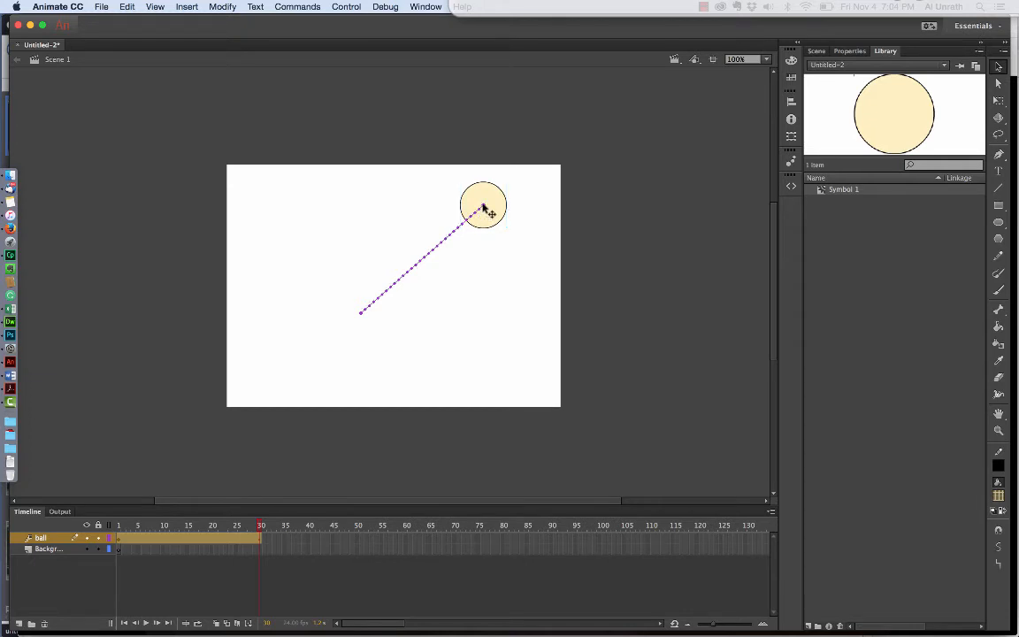
pyautogui.moveTo(483, 206)
pyautogui.mouseDown()
pyautogui.moveTo(409, 220)
pyautogui.moveTo(468, 216)
pyautogui.mouseUp()
pyautogui.click(126, 7)
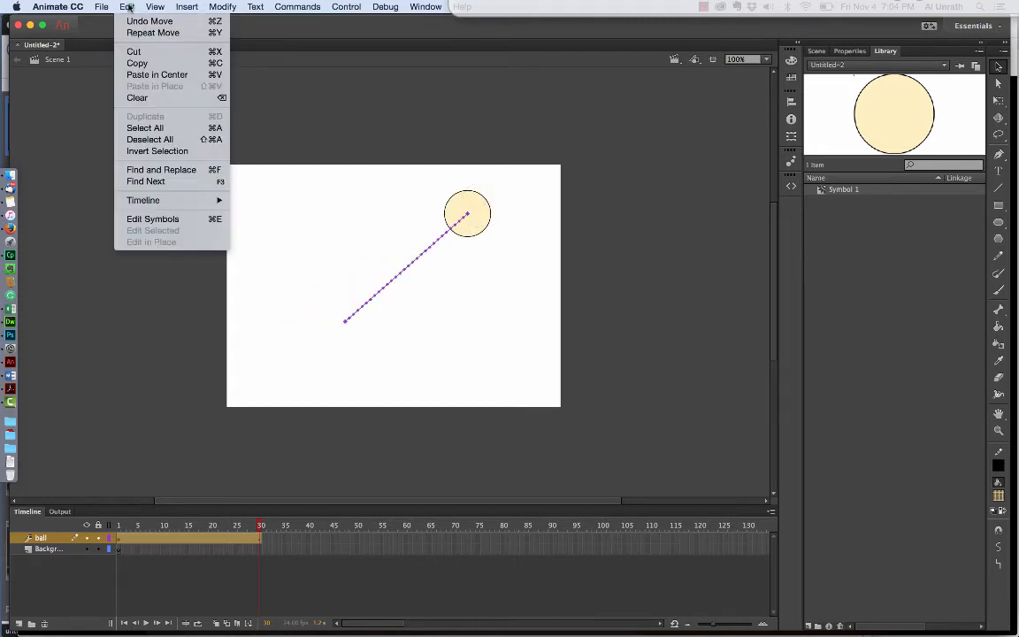
pyautogui.click(134, 23)
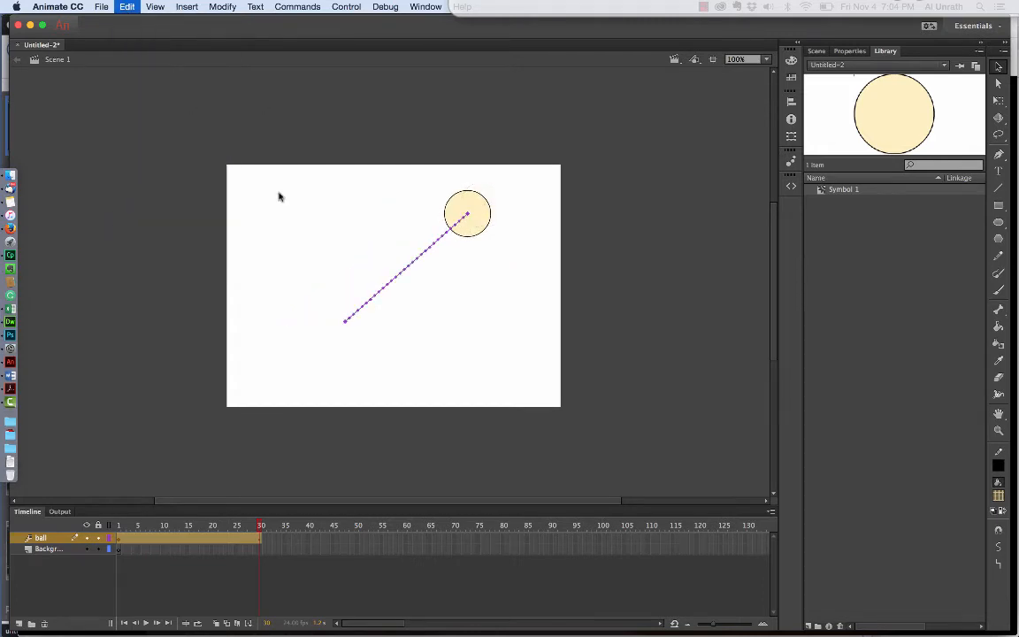
# - At frame 30, move the ball directly above its starting position for a vertical motion path, and return the playhead to frame 1
pyautogui.click(259, 541)
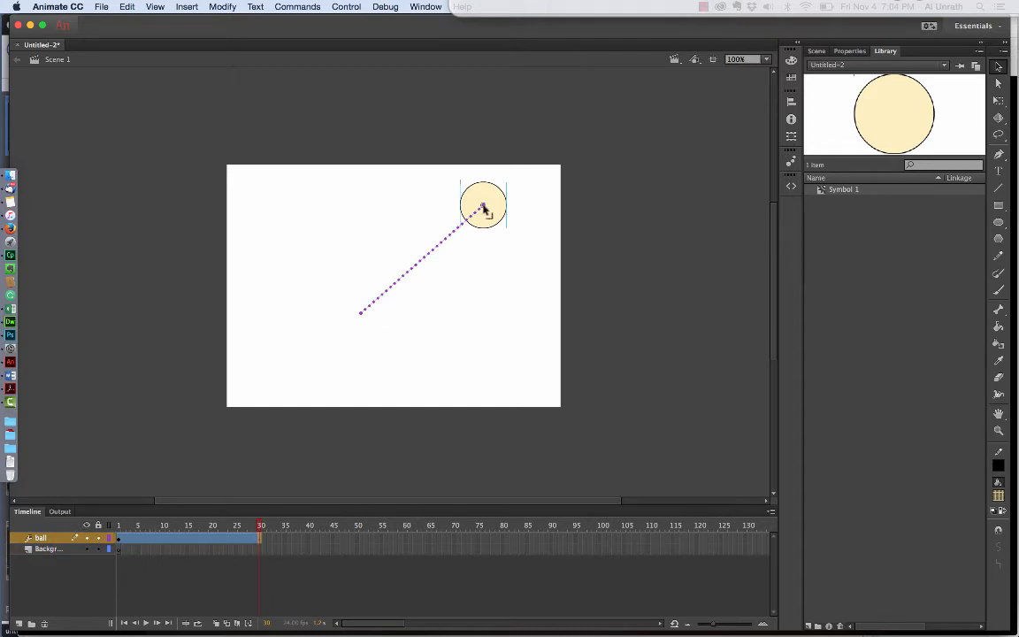
pyautogui.moveTo(483, 208); pyautogui.dragTo(361, 224)
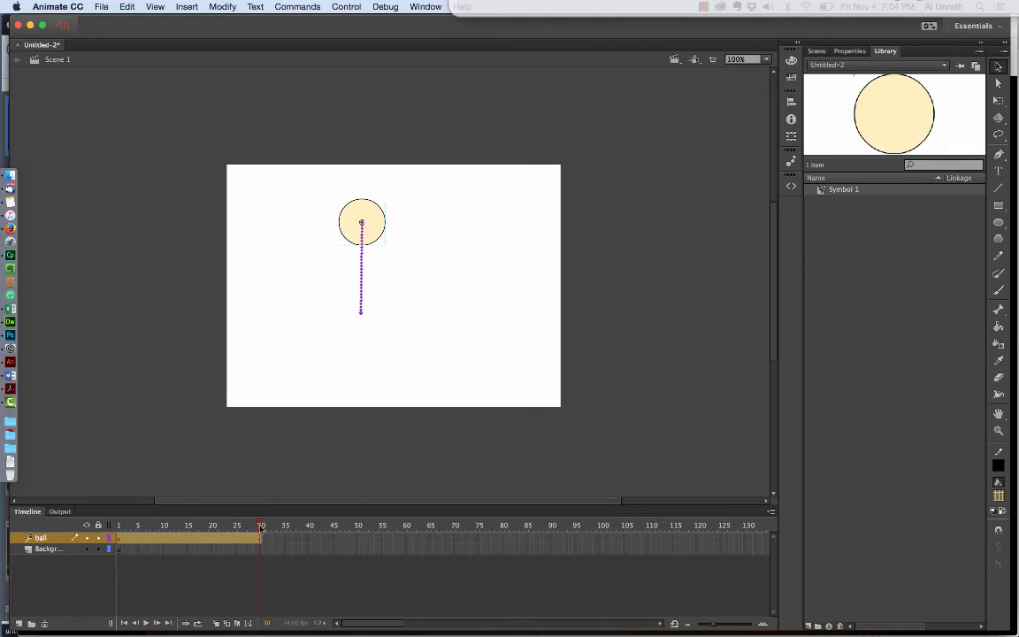
pyautogui.moveTo(259, 526); pyautogui.dragTo(105, 524)
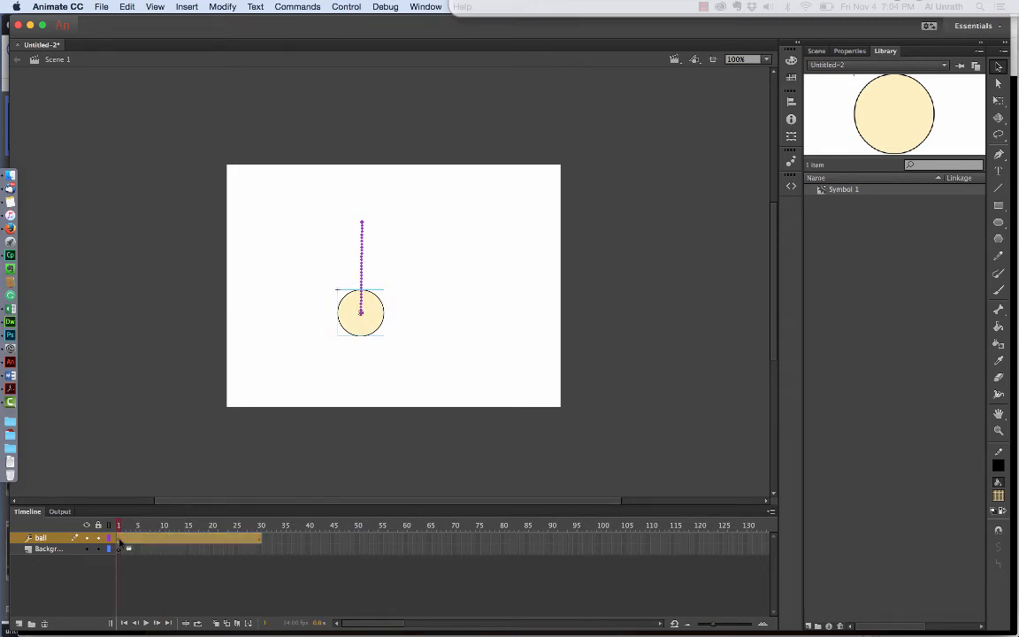
pyautogui.click(118, 550)
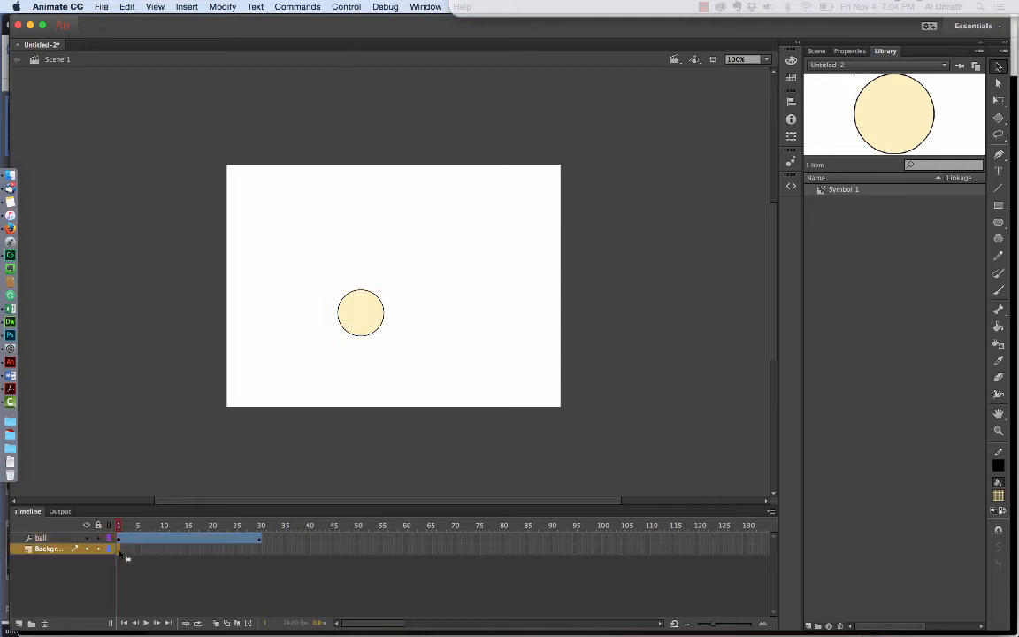
pyautogui.click(118, 539)
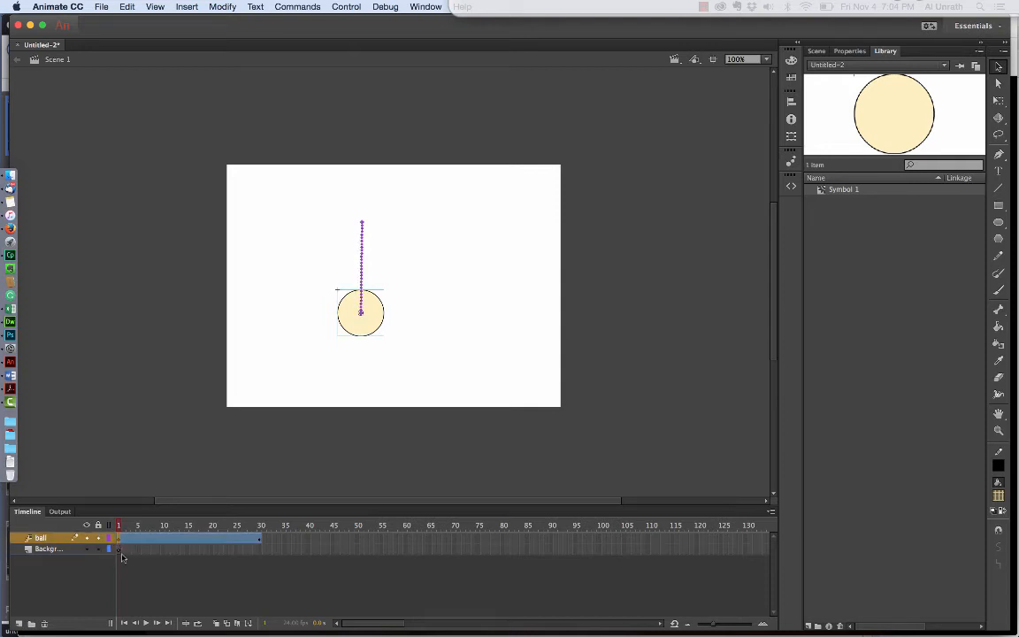
# - At frame 1 of the ball layer, move the ball straight down to the stage's bottom edge, and scrub through frames 1 to 30
pyautogui.click(120, 549)
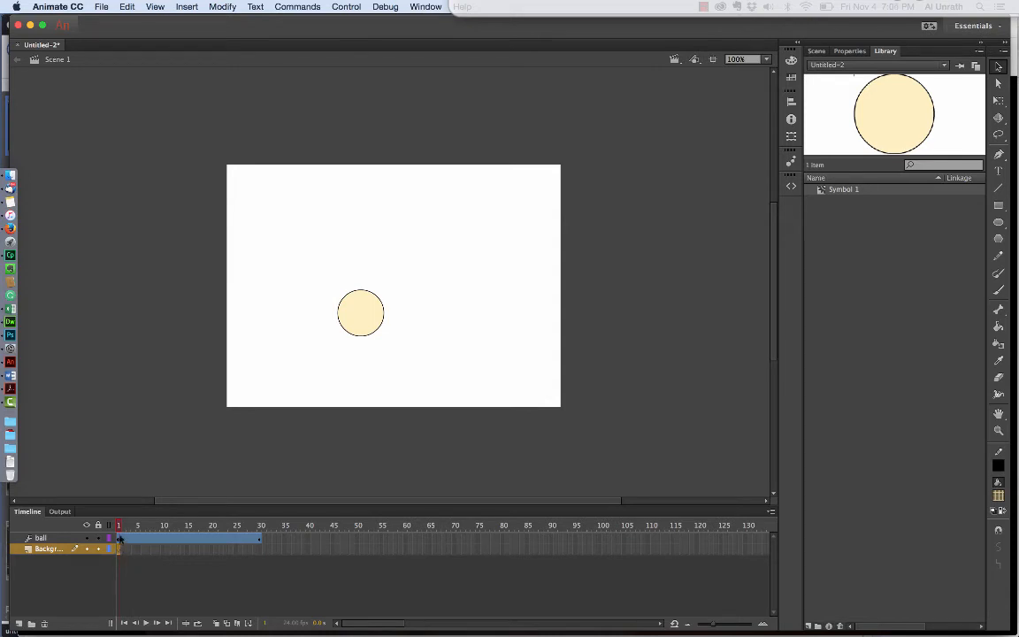
pyautogui.click(119, 538)
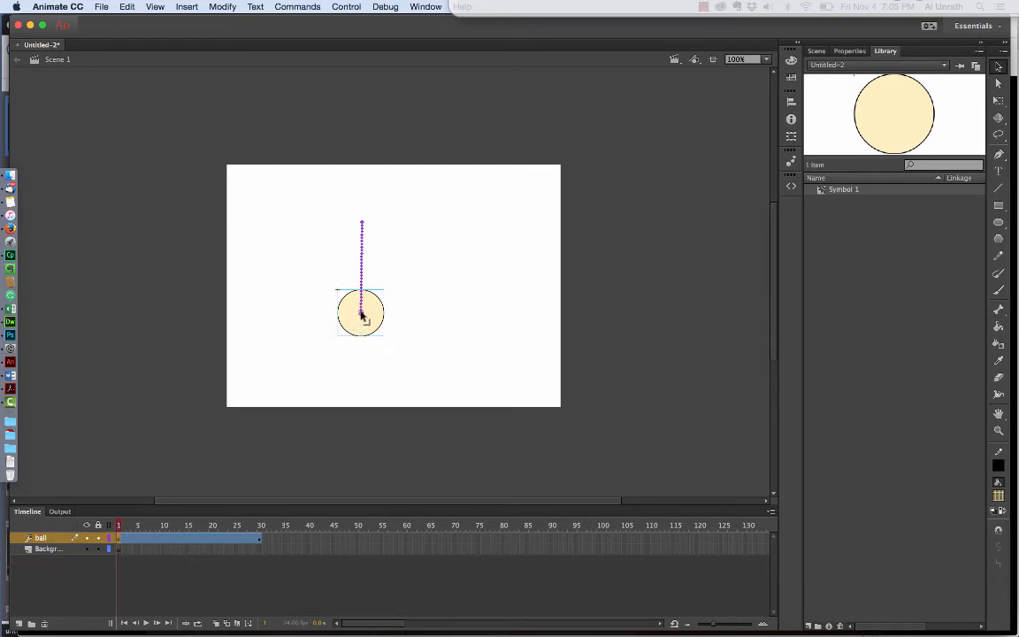
pyautogui.moveTo(362, 314); pyautogui.dragTo(361, 386)
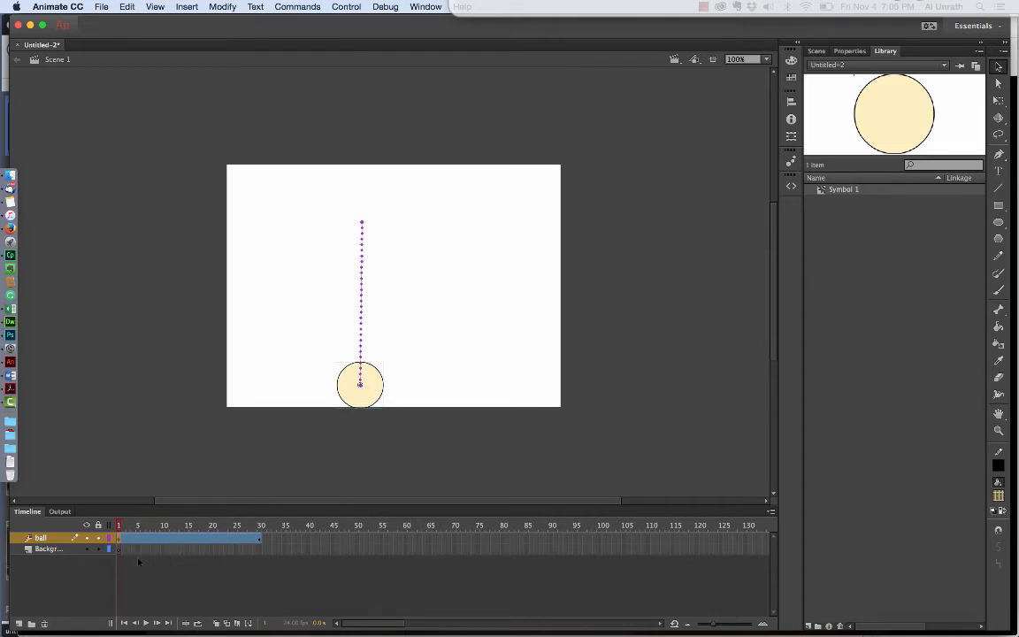
pyautogui.moveTo(118, 525); pyautogui.dragTo(262, 525)
pyautogui.click(118, 525)
pyautogui.moveTo(120, 525)
pyautogui.mouseDown()
pyautogui.moveTo(262, 523)
pyautogui.moveTo(114, 524)
pyautogui.mouseUp()
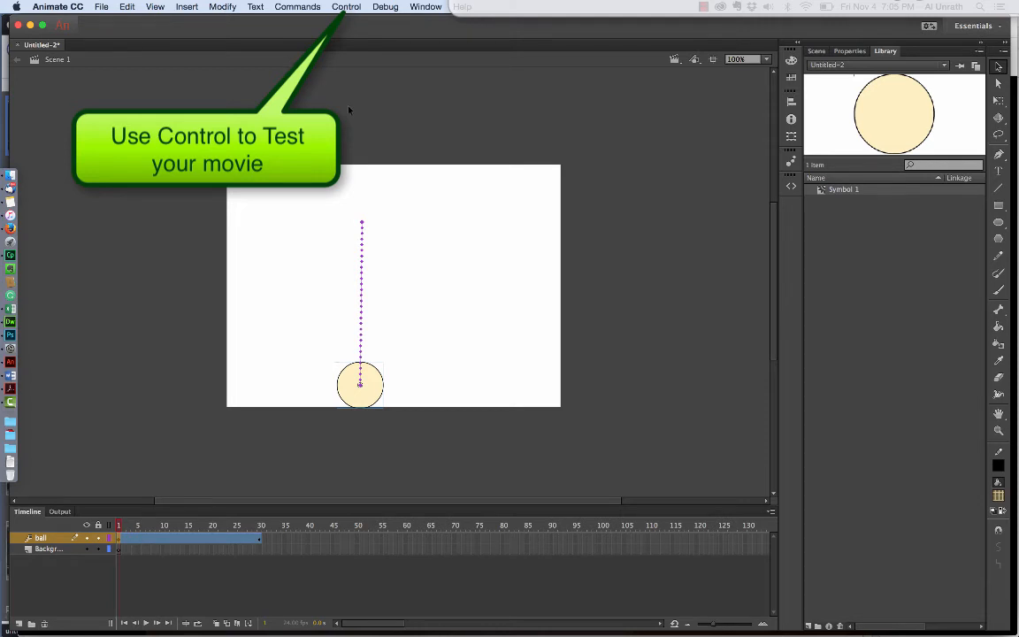
# - Test the movie in Animate to watch the ball's upward motion, and close the preview window
pyautogui.click(347, 8)
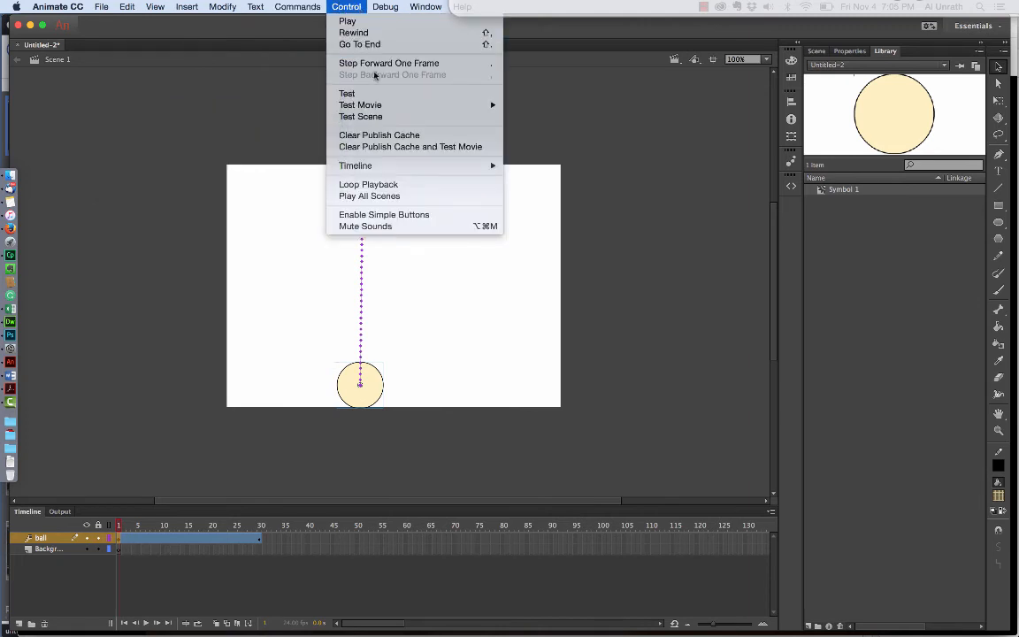
pyautogui.moveTo(375, 110)
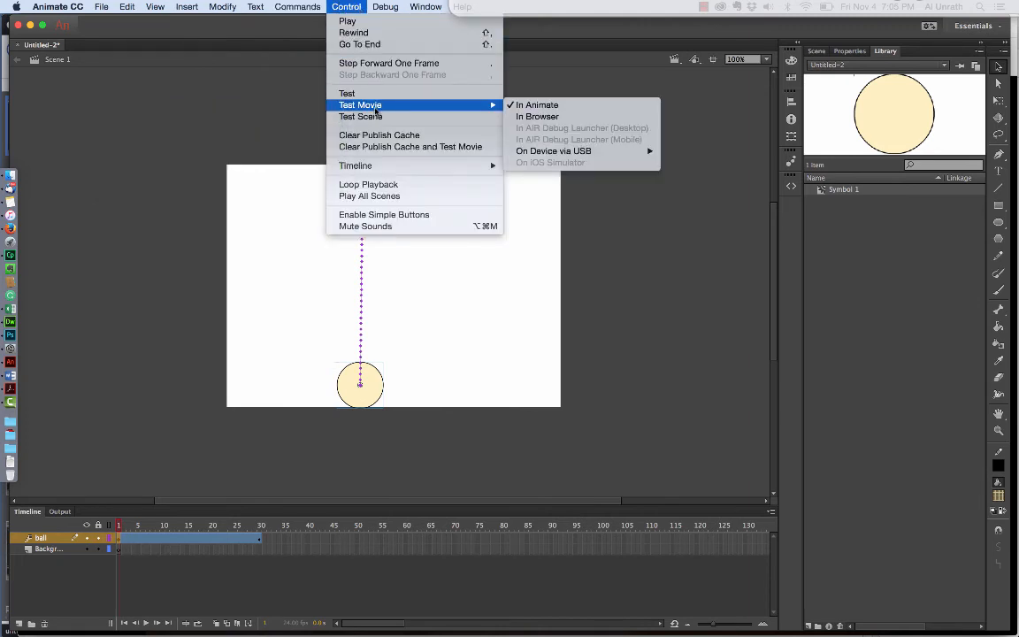
pyautogui.click(536, 107)
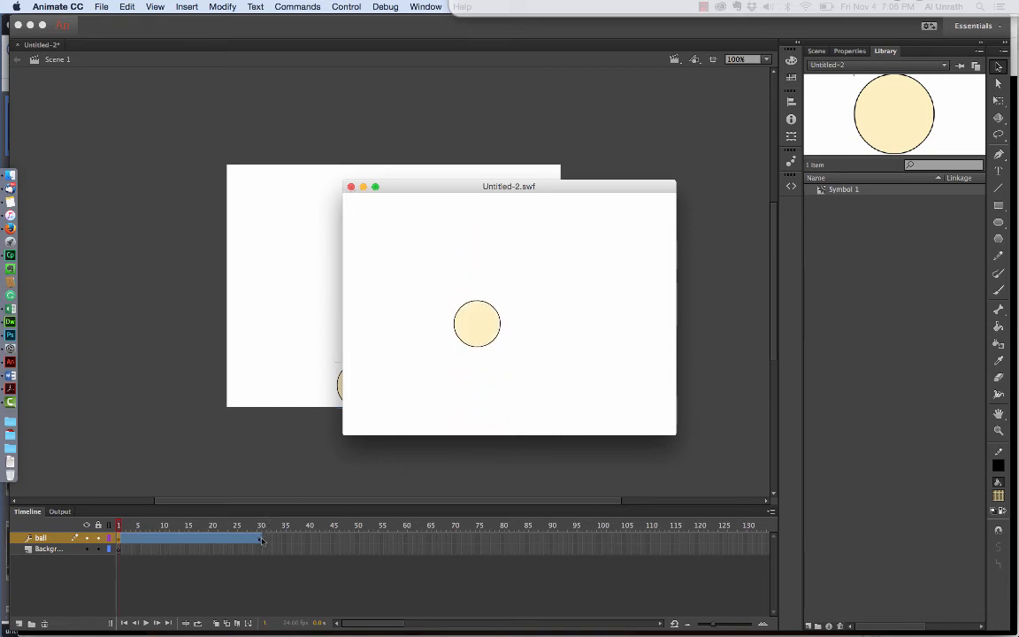
pyautogui.click(350, 187)
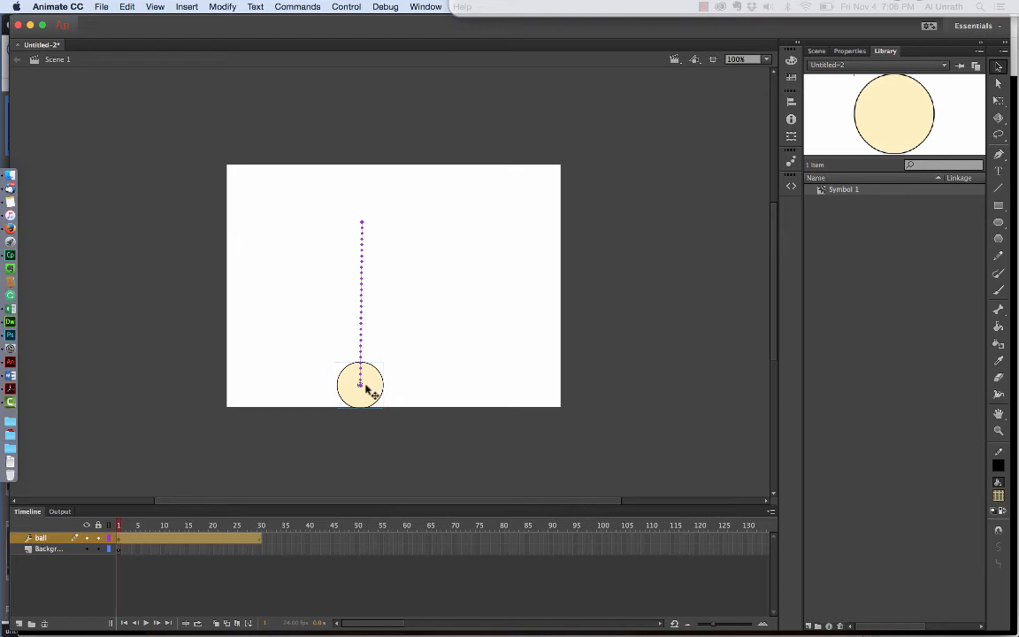
# - Copy the ball layer's tween frames 1 to 30, paste them at frame 31, and return the playhead to frame 1
pyautogui.click(260, 538)
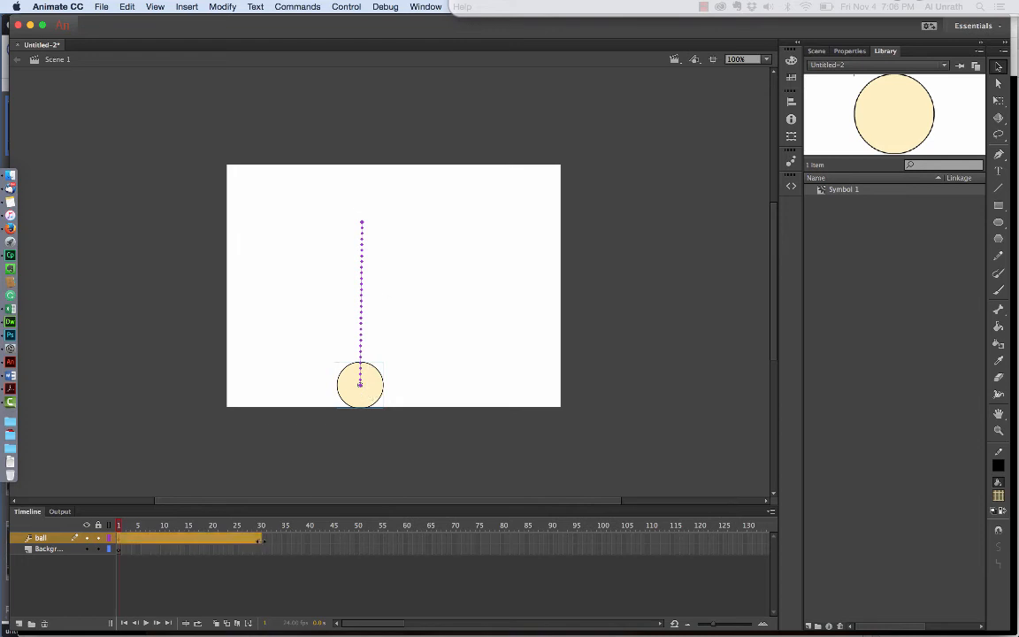
pyautogui.click(121, 541)
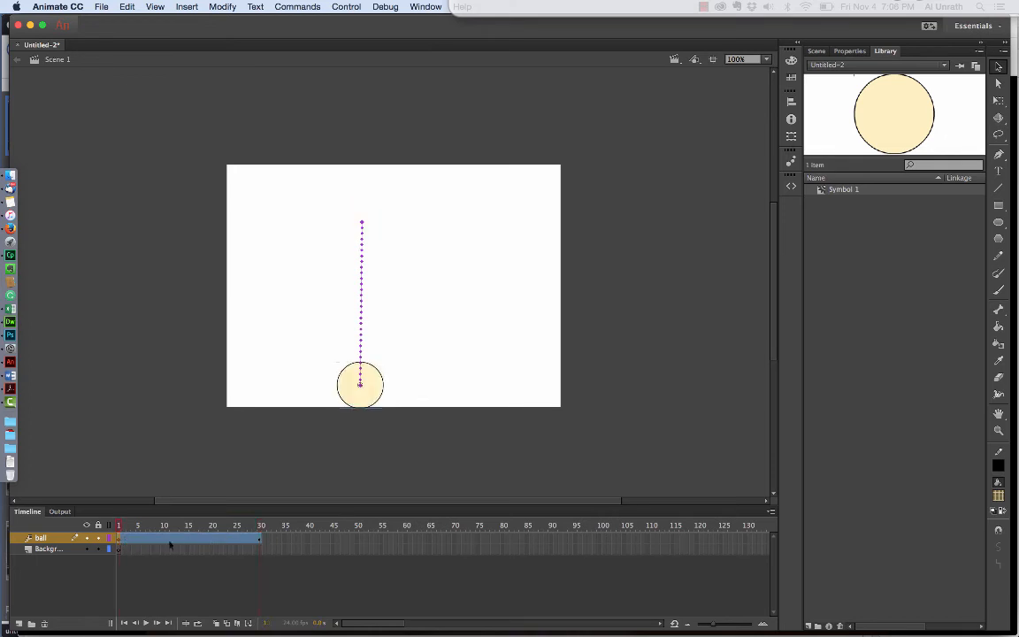
pyautogui.click(260, 540)
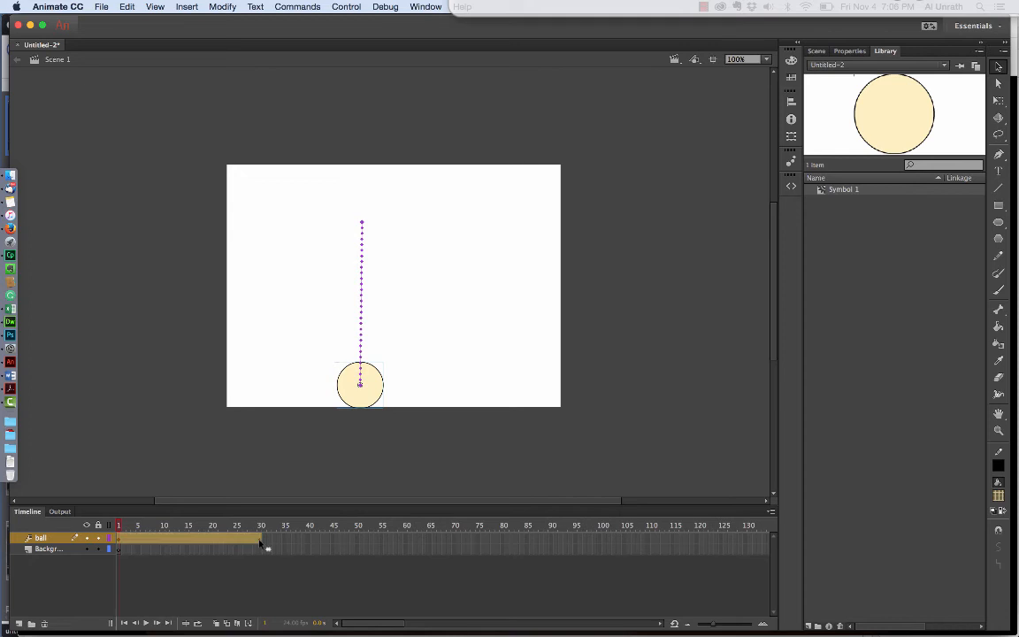
pyautogui.rightClick(204, 541)
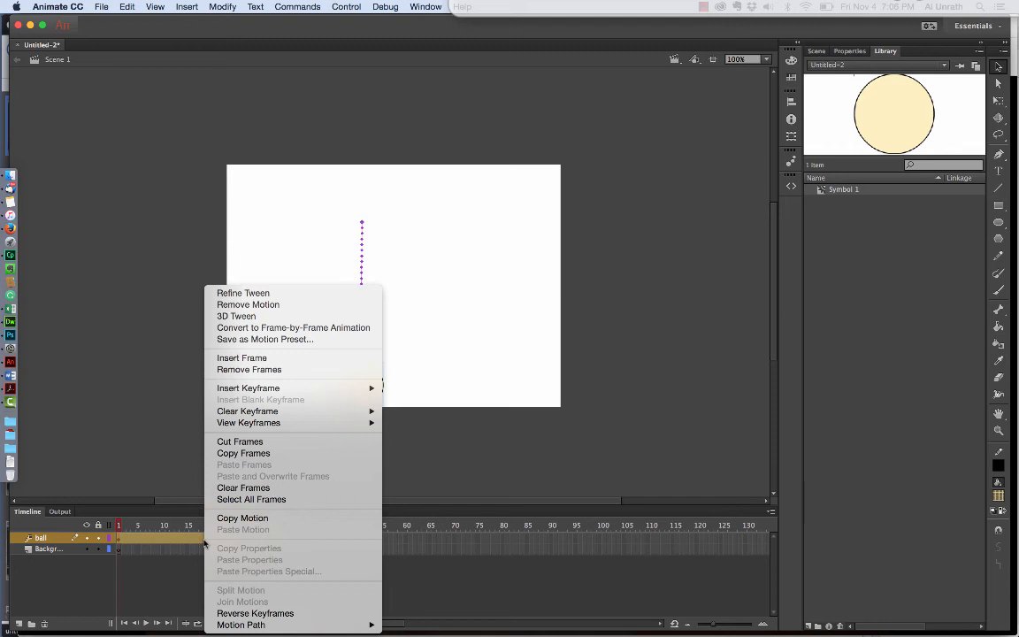
pyautogui.click(251, 453)
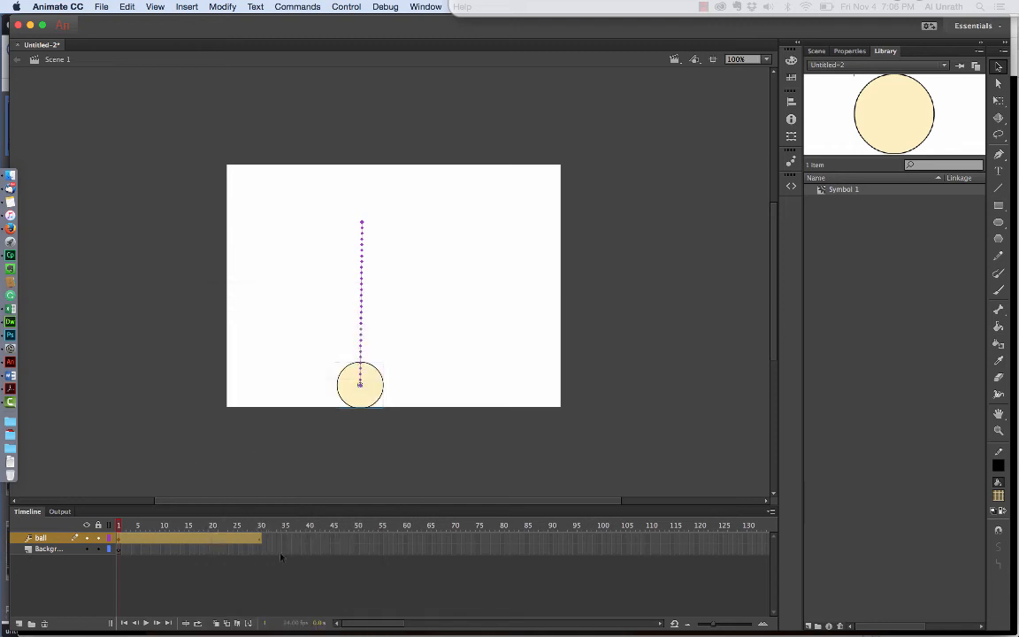
pyautogui.click(266, 541)
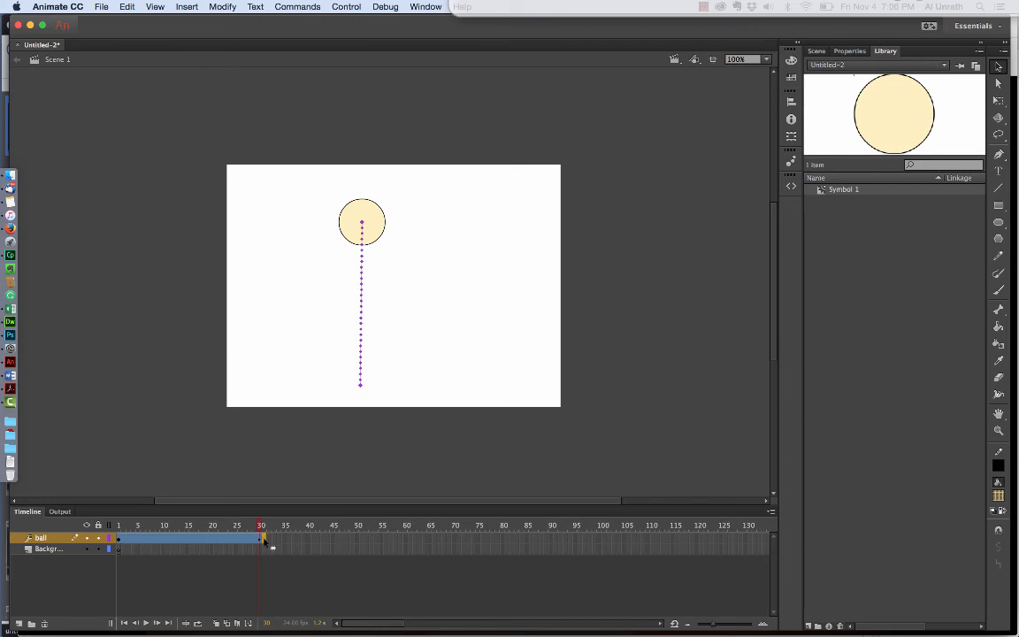
pyautogui.rightClick(263, 541)
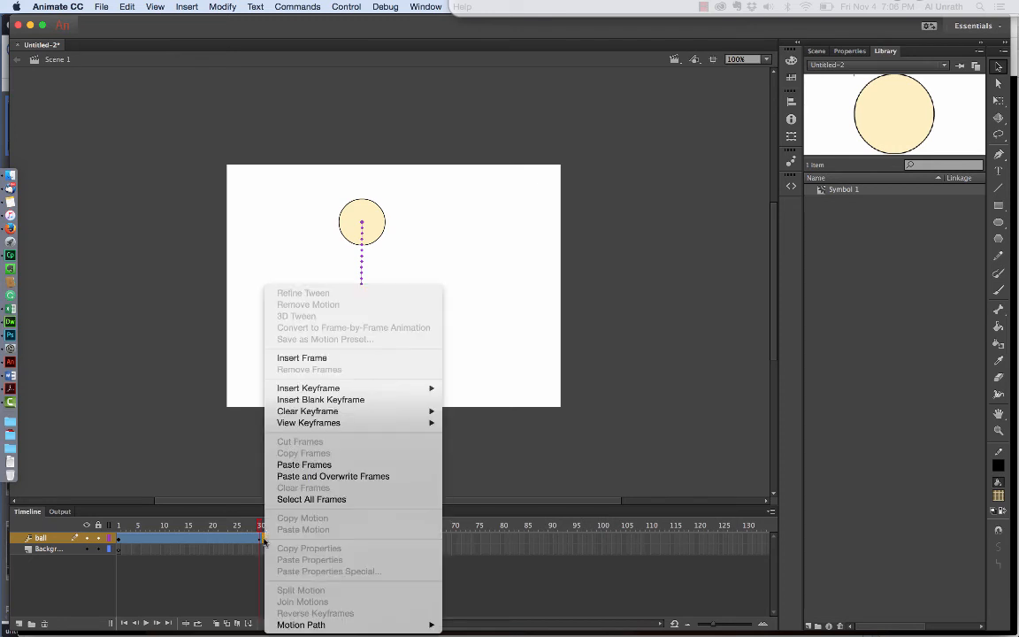
pyautogui.click(307, 465)
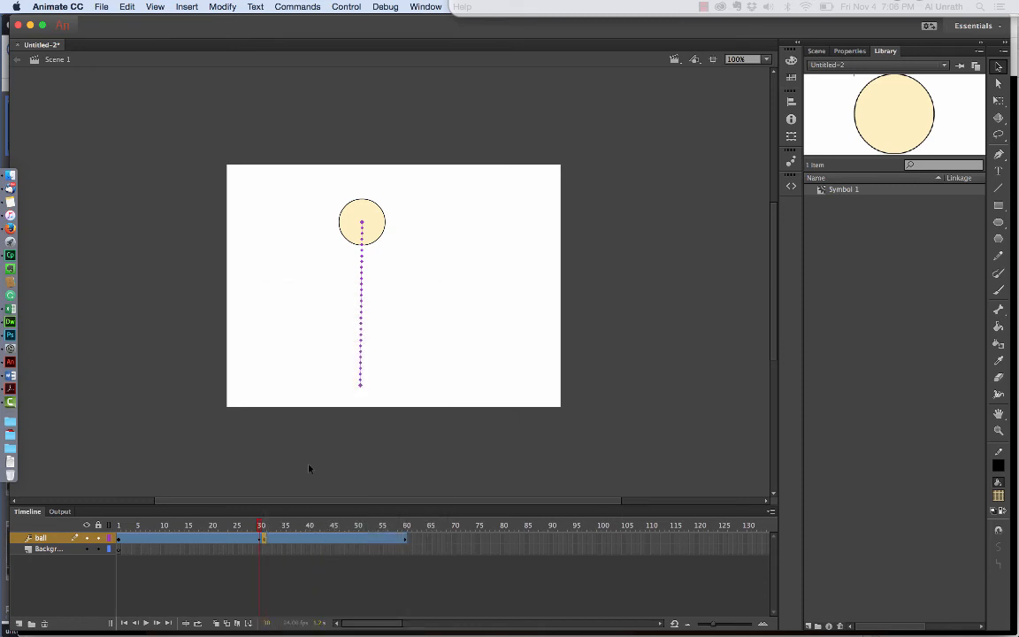
pyautogui.moveTo(261, 528); pyautogui.dragTo(102, 539)
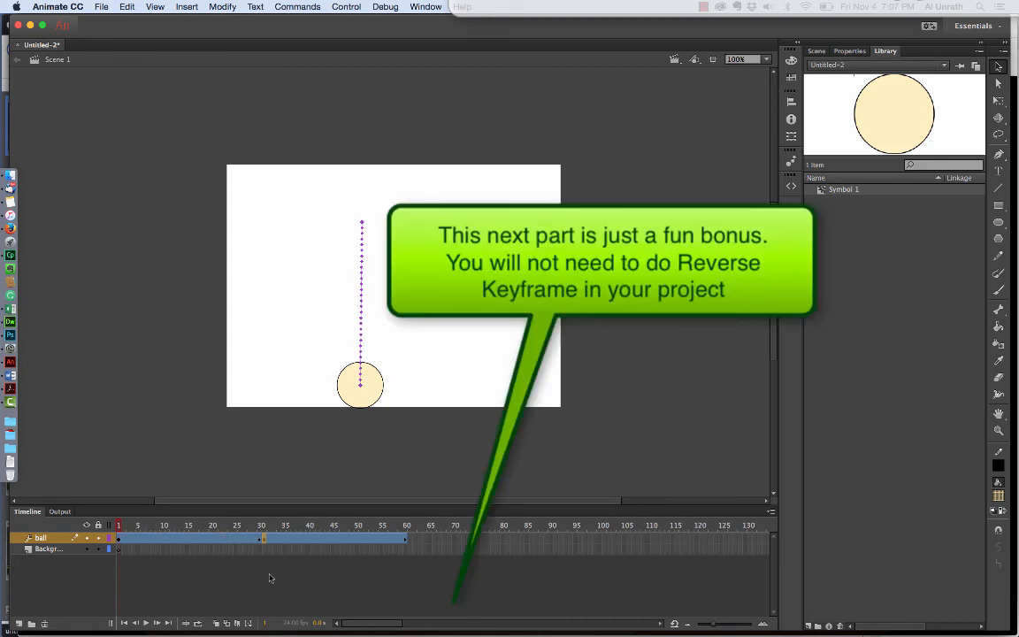
# - Reverse the keyframes of the ball layer's second tween span, frames 31 to 60, and return the playhead to frame 1
pyautogui.click(265, 538)
pyautogui.keyDown('shift'); pyautogui.click(403, 541); pyautogui.keyUp('shift')
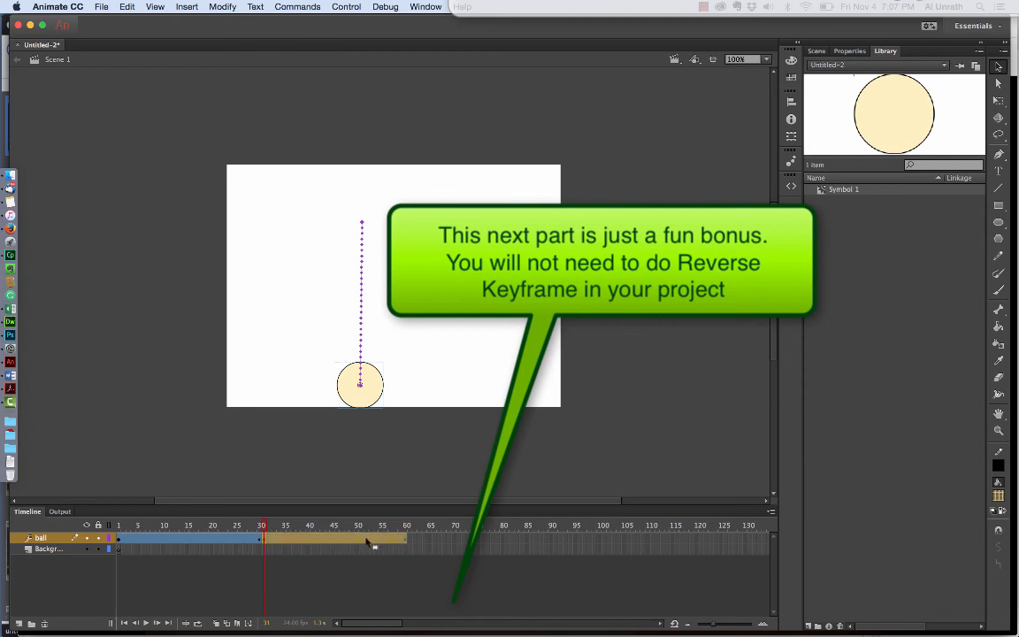
pyautogui.rightClick(367, 542)
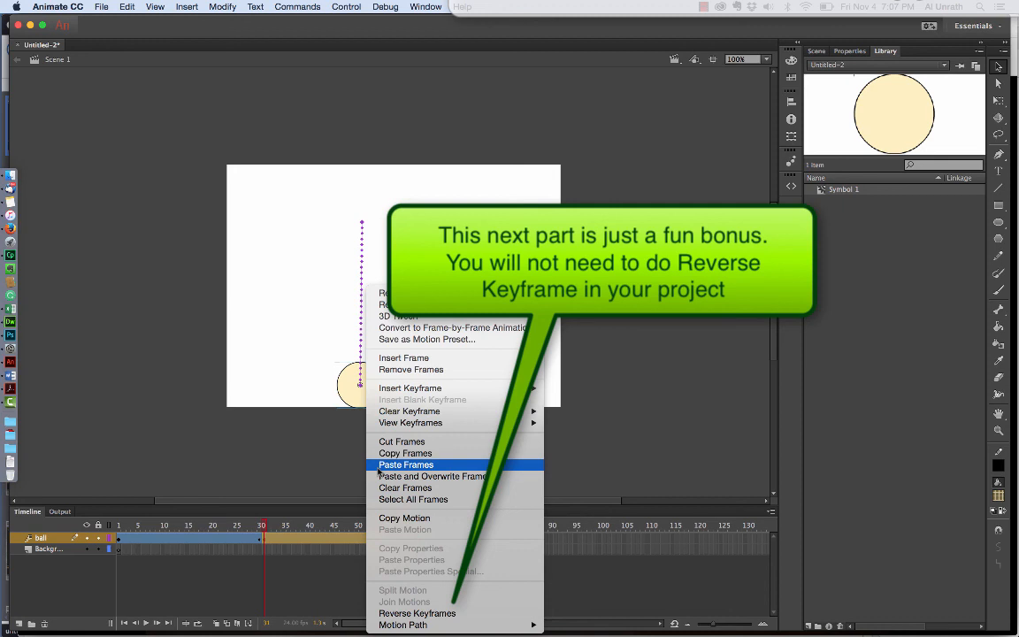
pyautogui.click(398, 613)
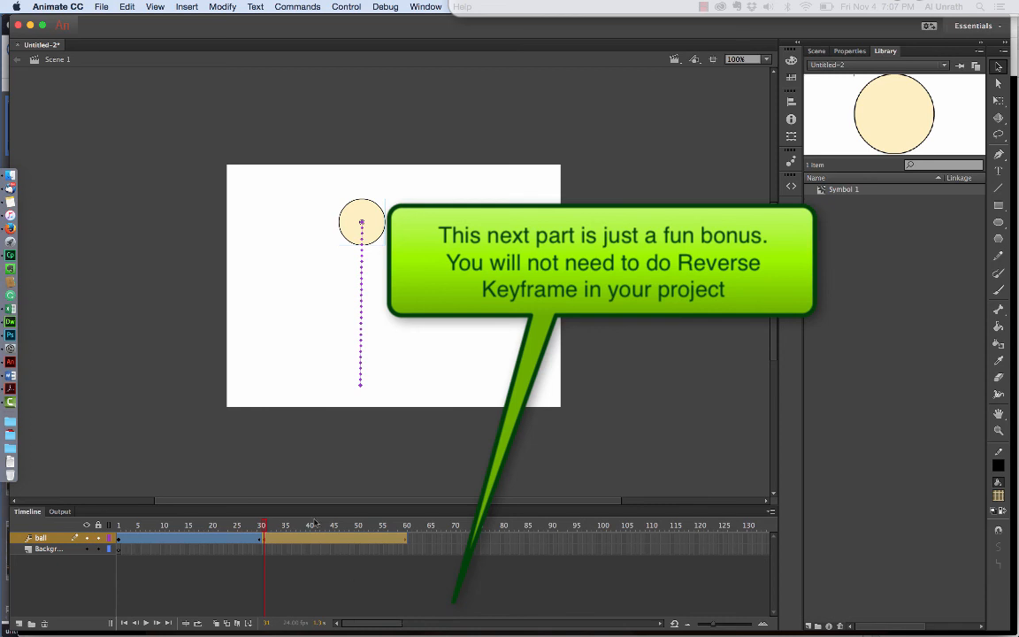
pyautogui.click(234, 527)
pyautogui.moveTo(234, 527); pyautogui.dragTo(114, 514)
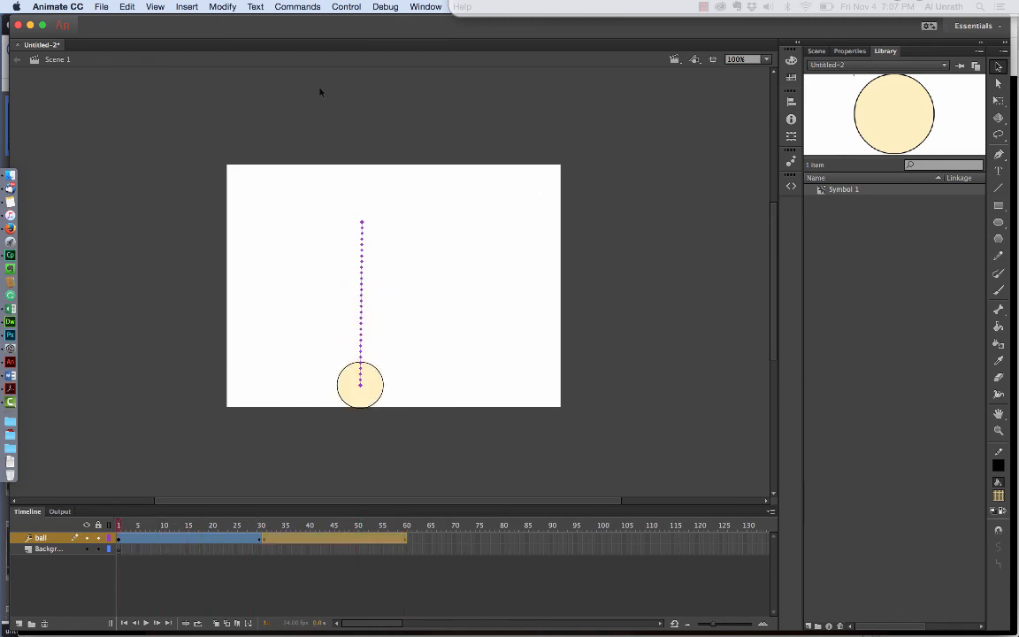
# - Test the movie in Animate again to watch the full 60-frame up-and-down motion, and close the preview window
pyautogui.click(347, 7)
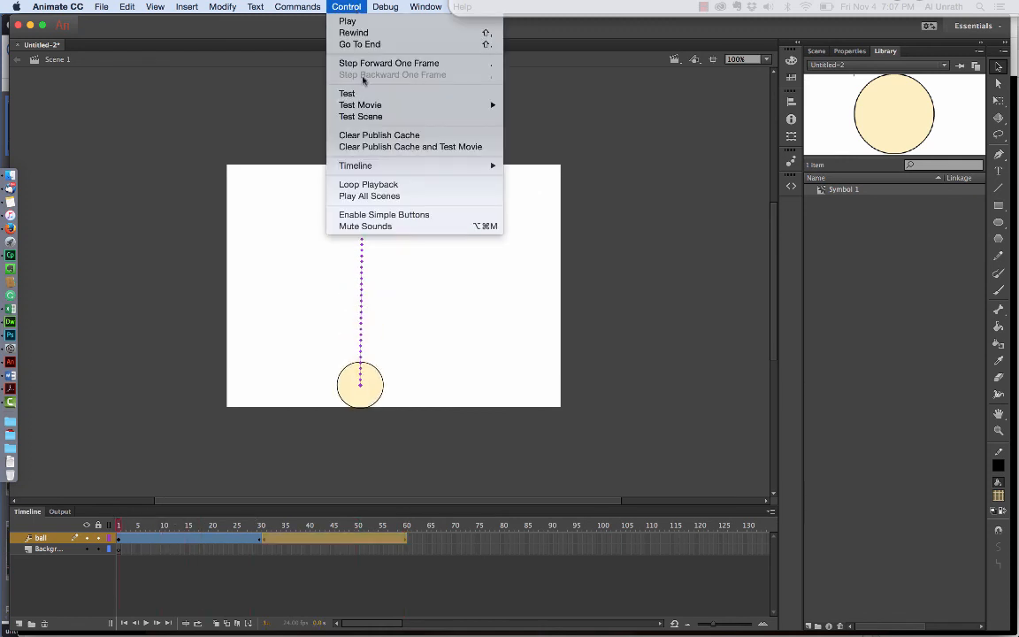
pyautogui.moveTo(329, 104)
pyautogui.click(560, 107)
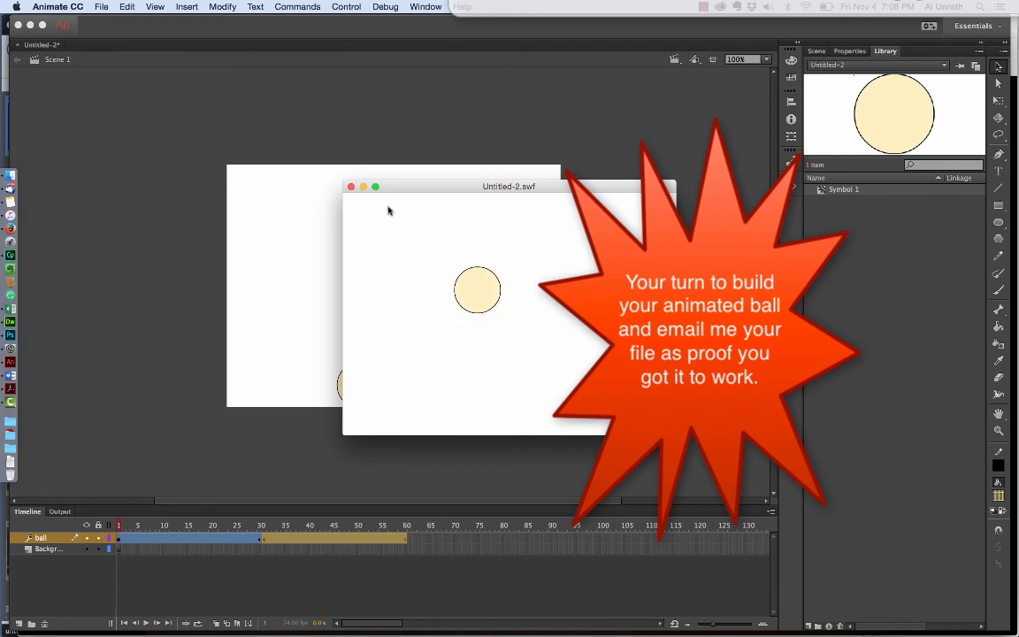
pyautogui.click(351, 187)
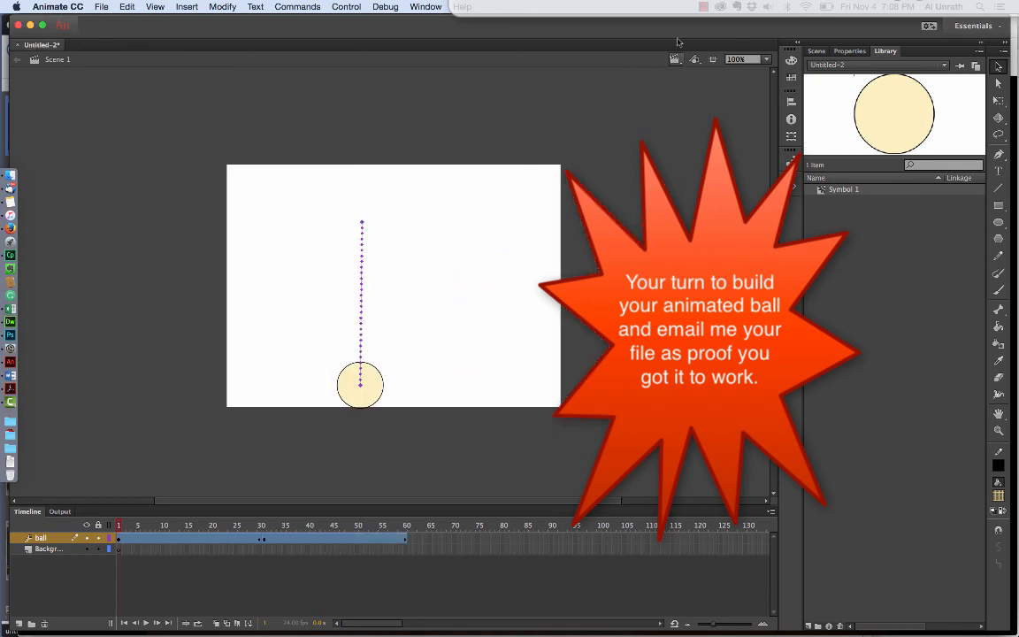